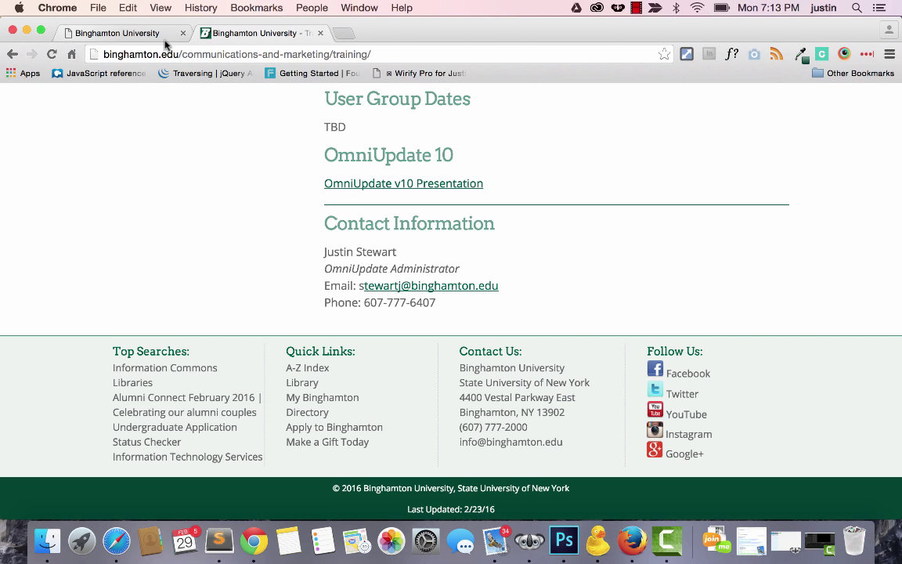
Step: Load binghamton.edu/training in a new browser tab
click(365, 54)
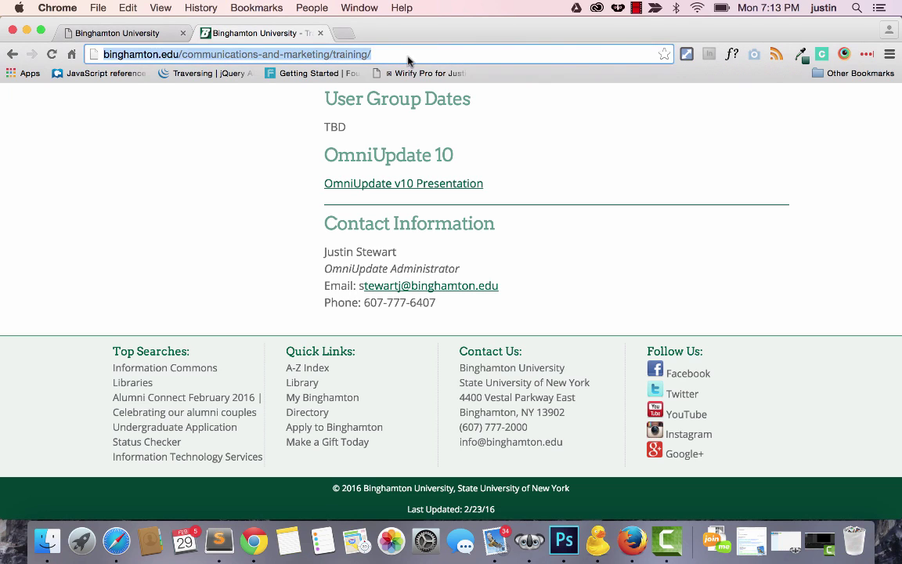
key(super+t)
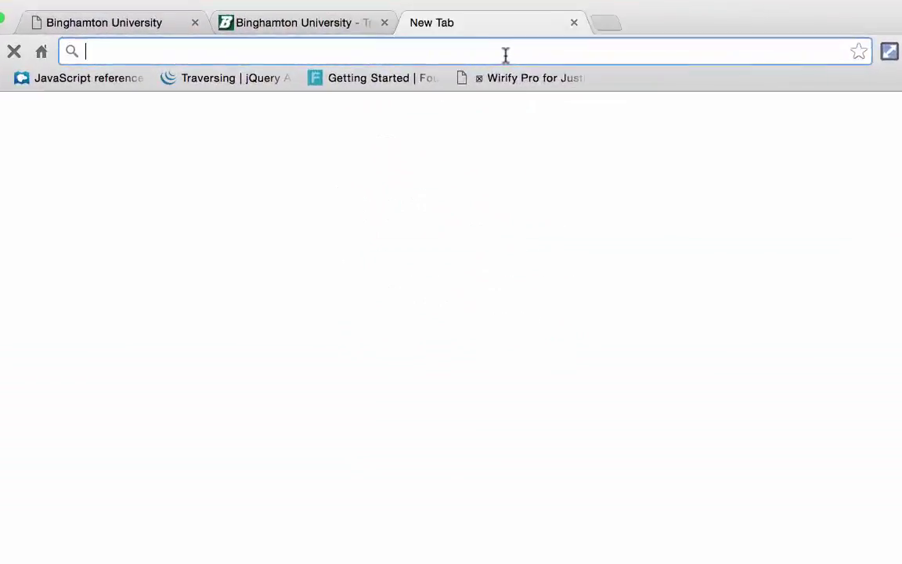
text(binghamton.edu)
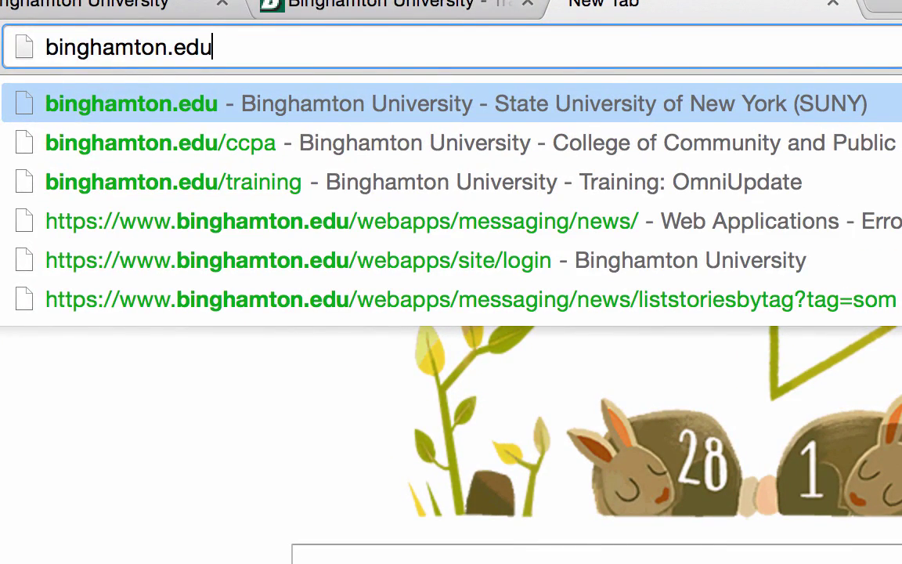
text(/training)
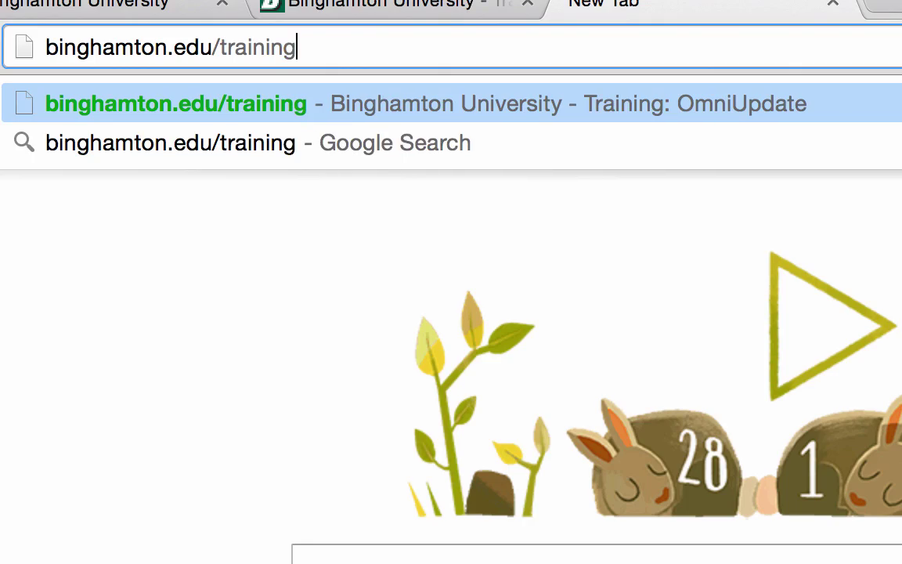
key(Return)
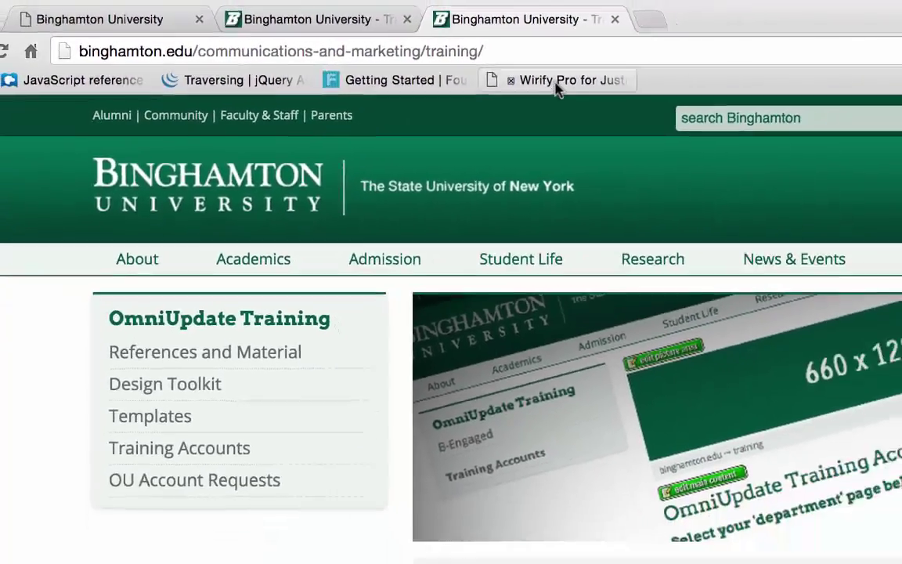
Step: Read the OmniUpdate Training & User Group page, and look over the References and Material page
scroll(489, 231, down, 3)
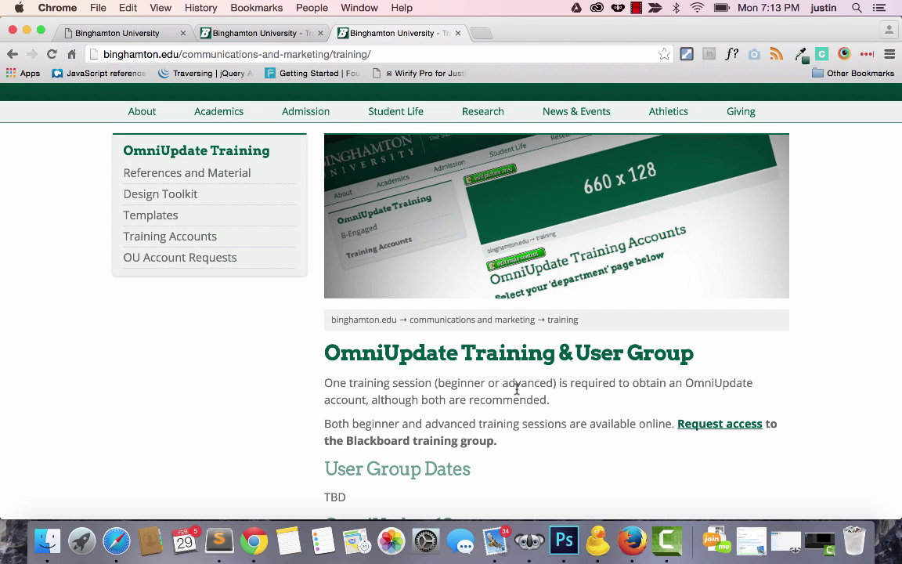
scroll(516, 389, down, 2)
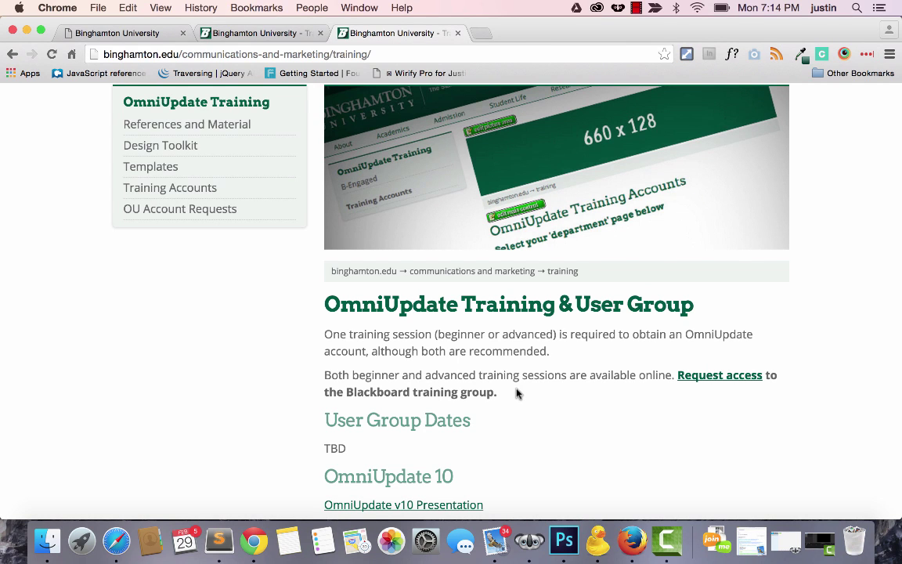
scroll(517, 393, up, 1)
scroll(516, 393, down, 4)
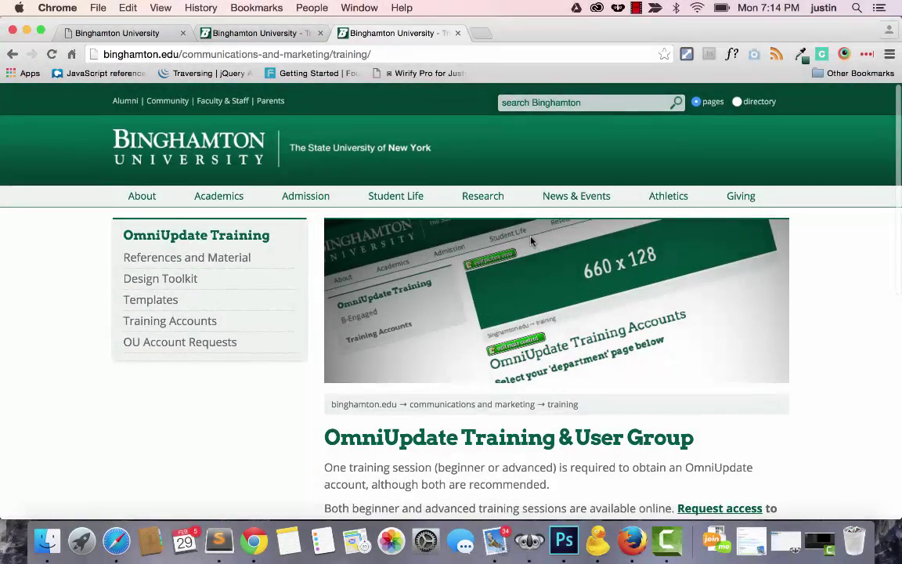
click(226, 260)
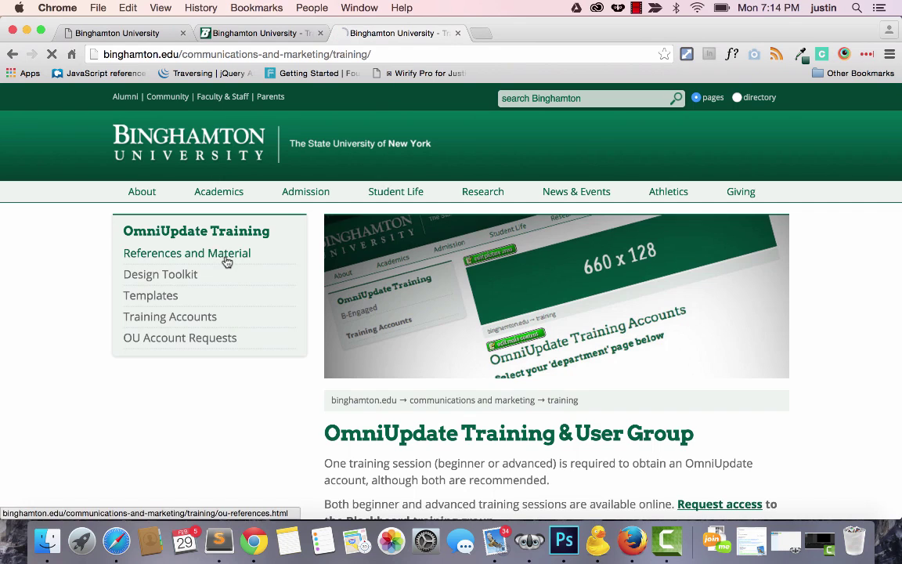
scroll(426, 291, down, 2)
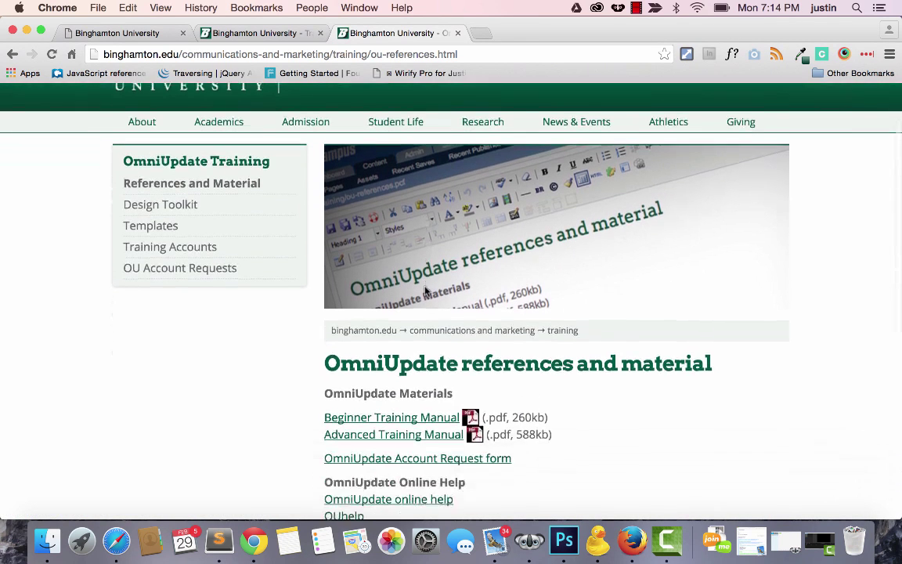
scroll(425, 290, down, 1)
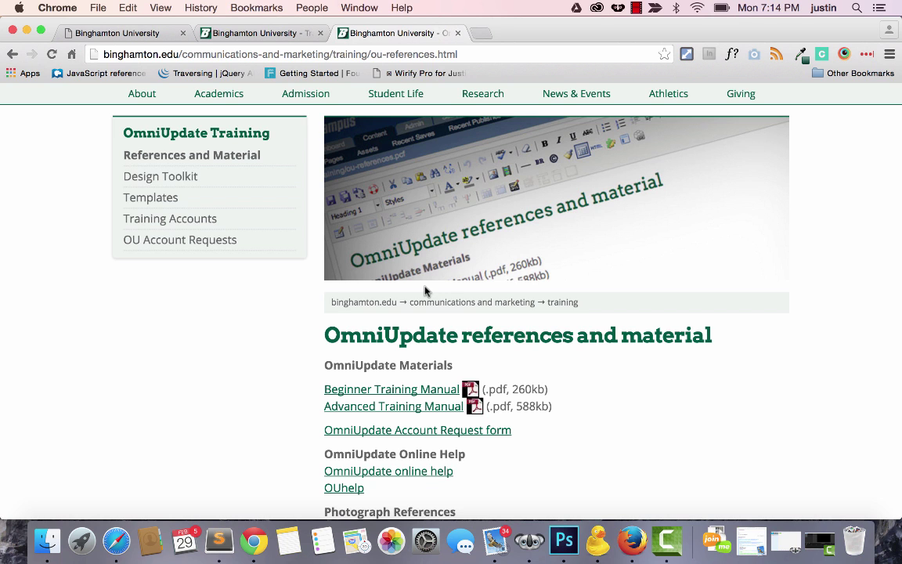
scroll(425, 292, down, 2)
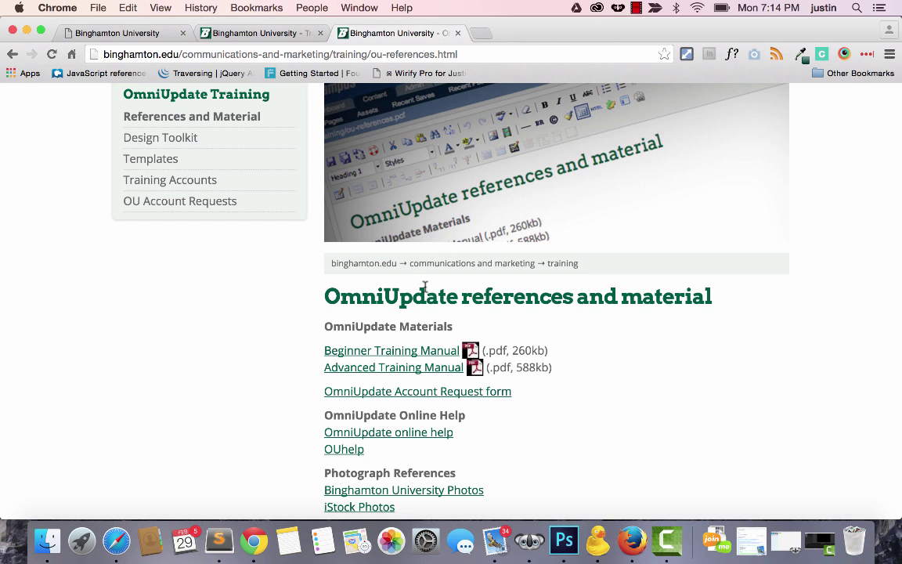
Step: View the OmniUpdate Account Request form from the OmniUpdate Materials links and return to the references page
scroll(415, 286, down, 5)
click(400, 283)
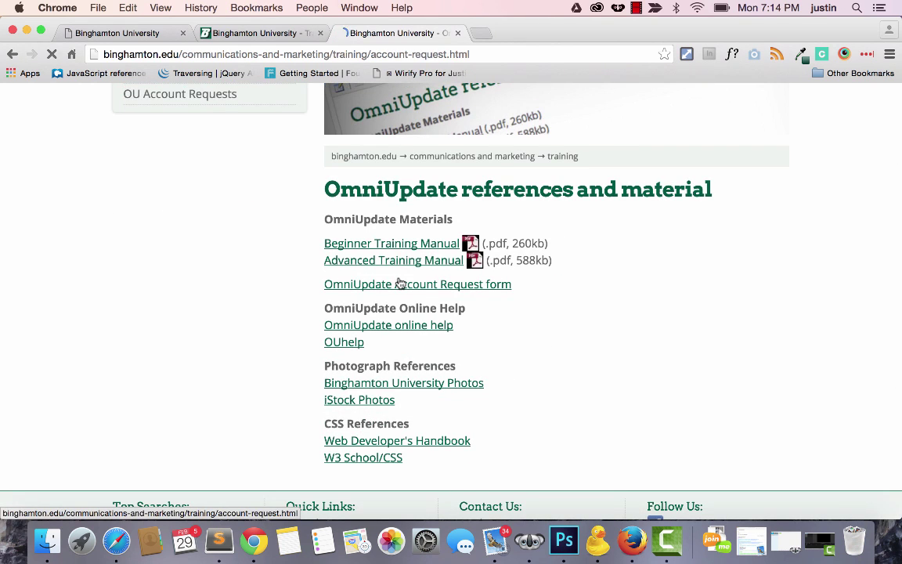
click(12, 54)
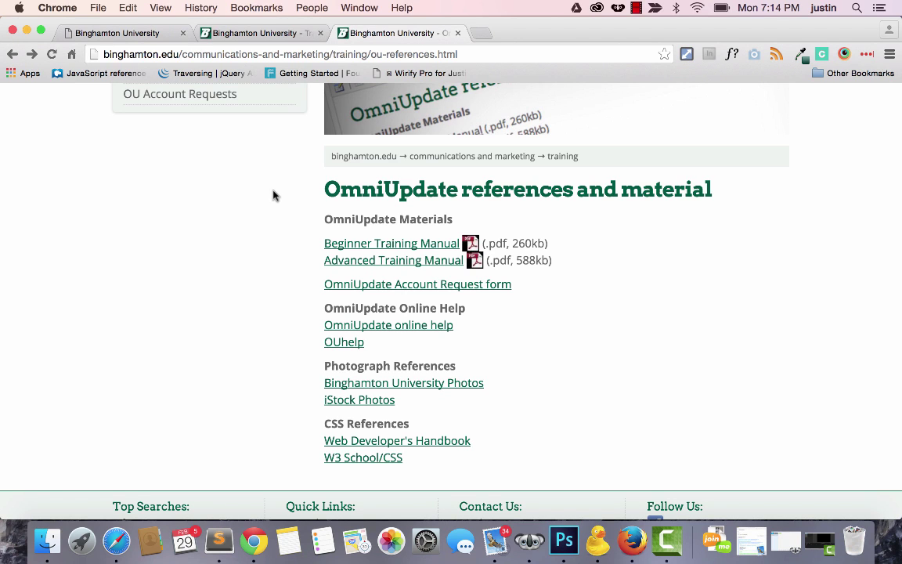
Step: View the Binghamton University Photos collection on Flickr from the Photograph References links, and close it again
scroll(376, 282, down, 1)
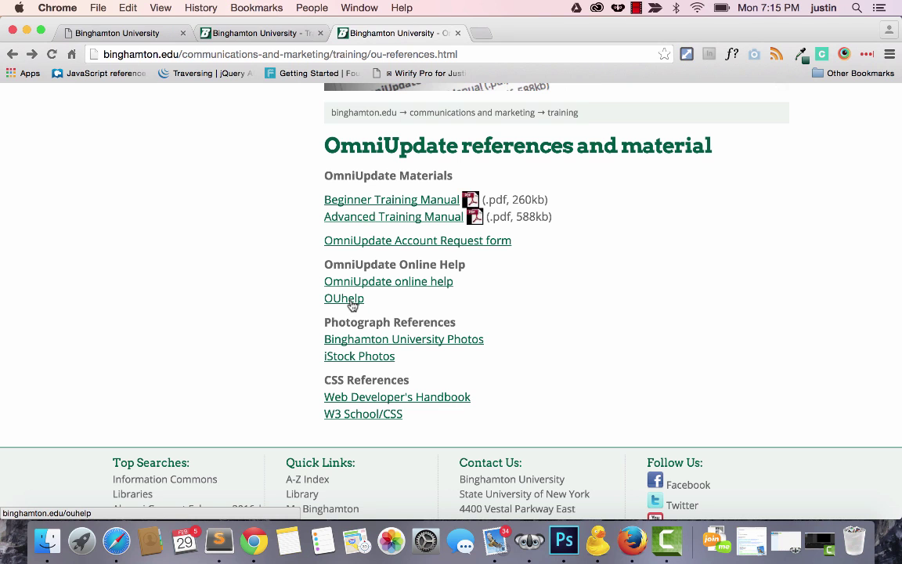
scroll(352, 305, down, 2)
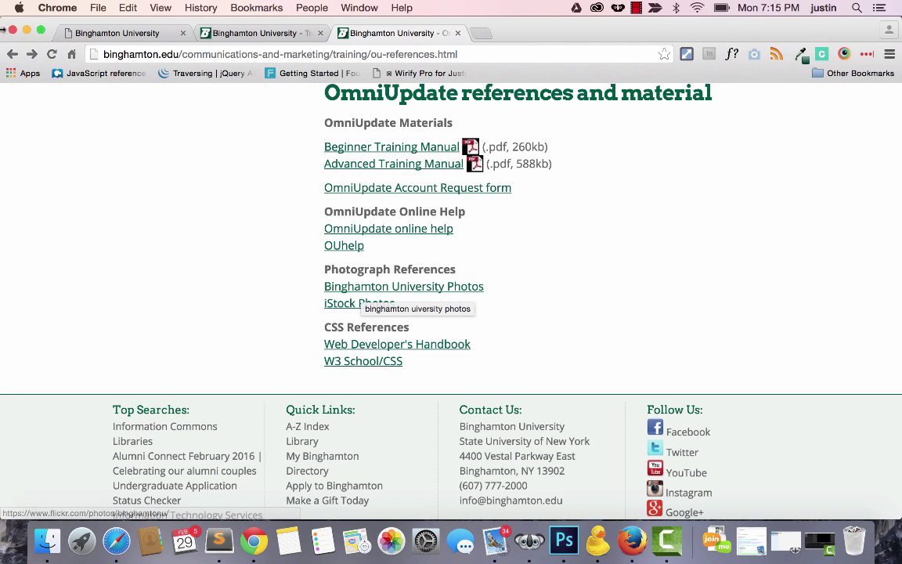
click(373, 288)
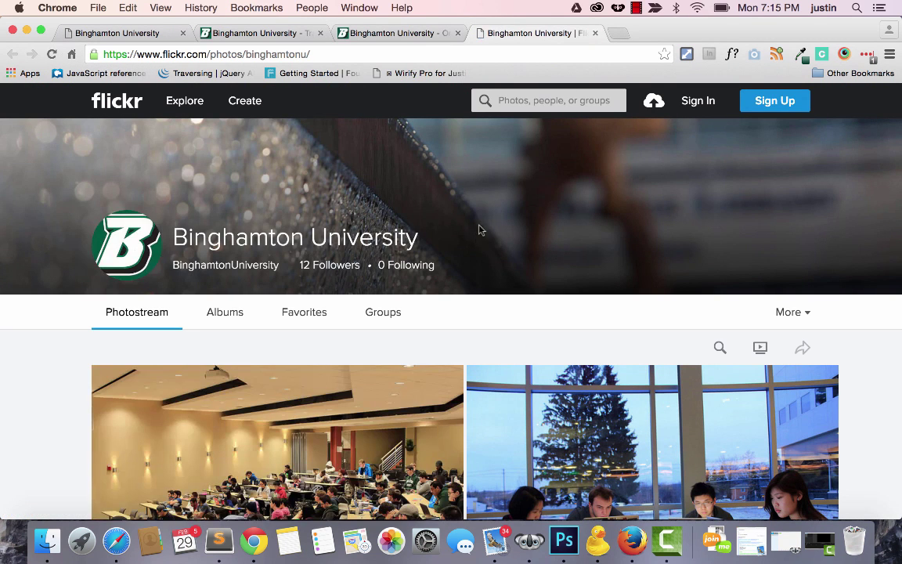
middle_click(537, 32)
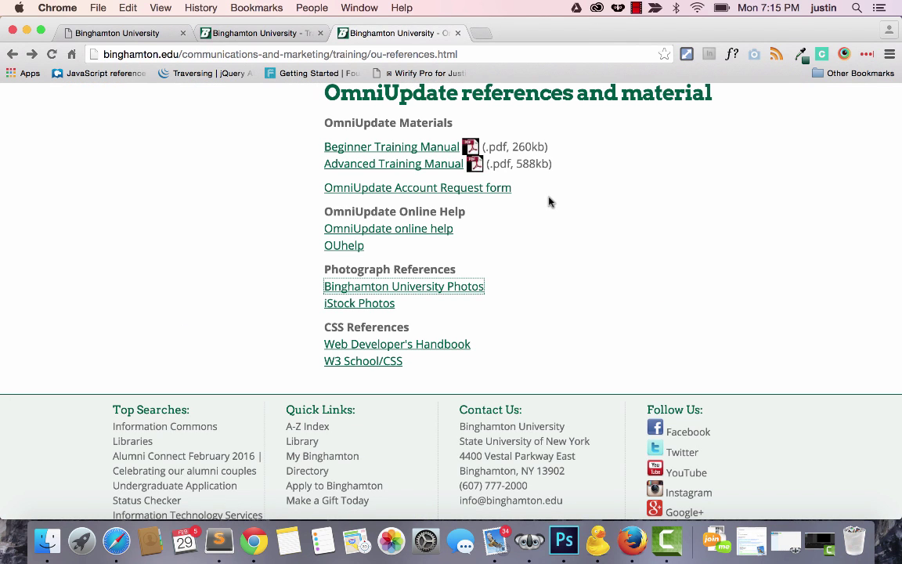
Step: Open the Training Accounts page of the OmniUpdate Training section
scroll(452, 345, down, 3)
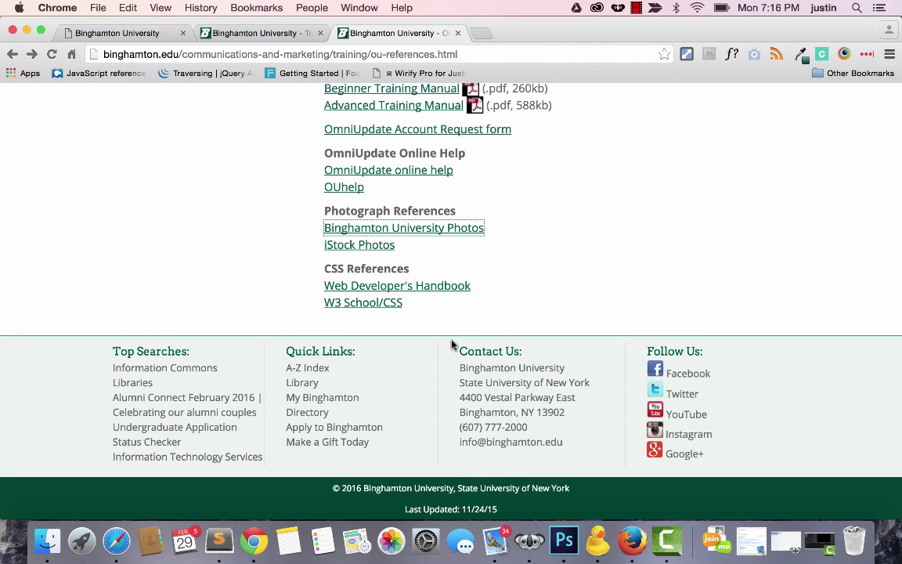
scroll(452, 344, up, 5)
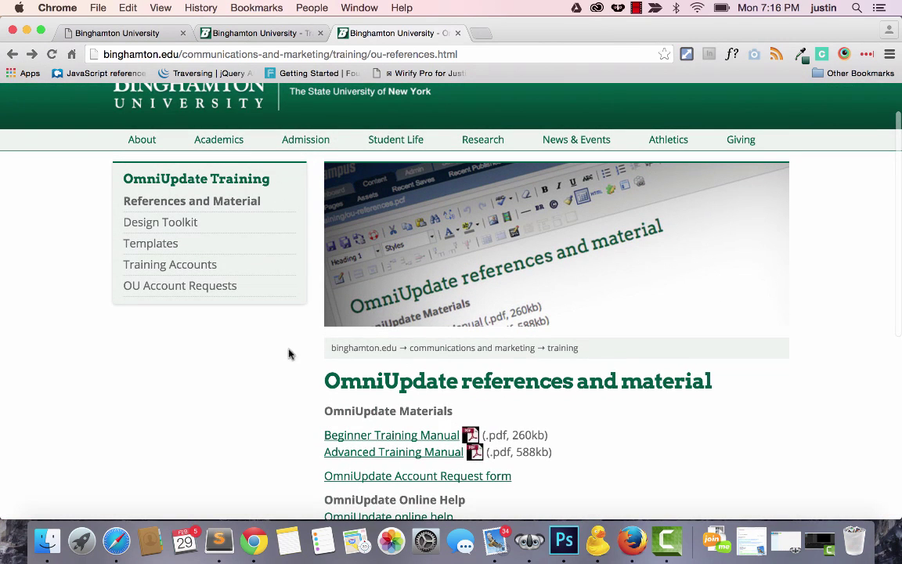
click(200, 267)
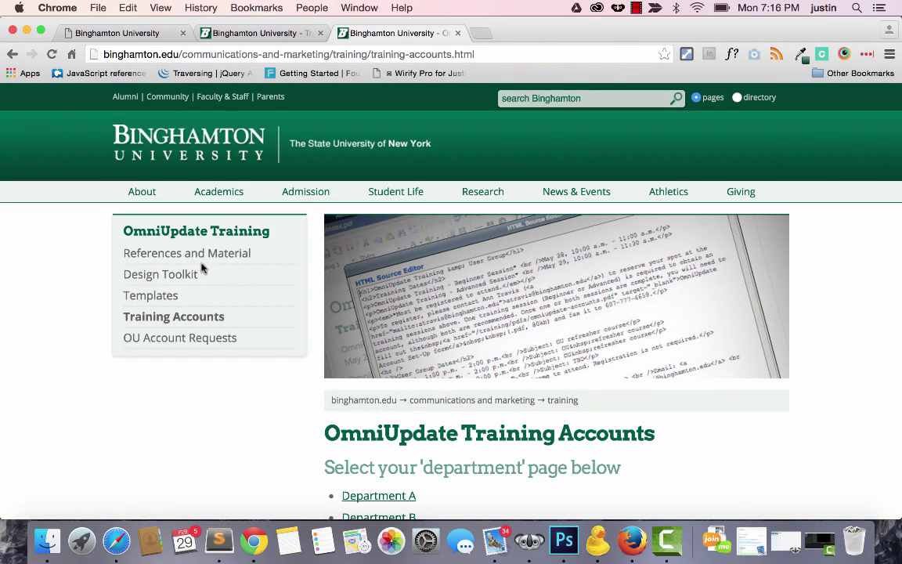
Step: Open the Department S page from the list of training departments
scroll(457, 376, down, 4)
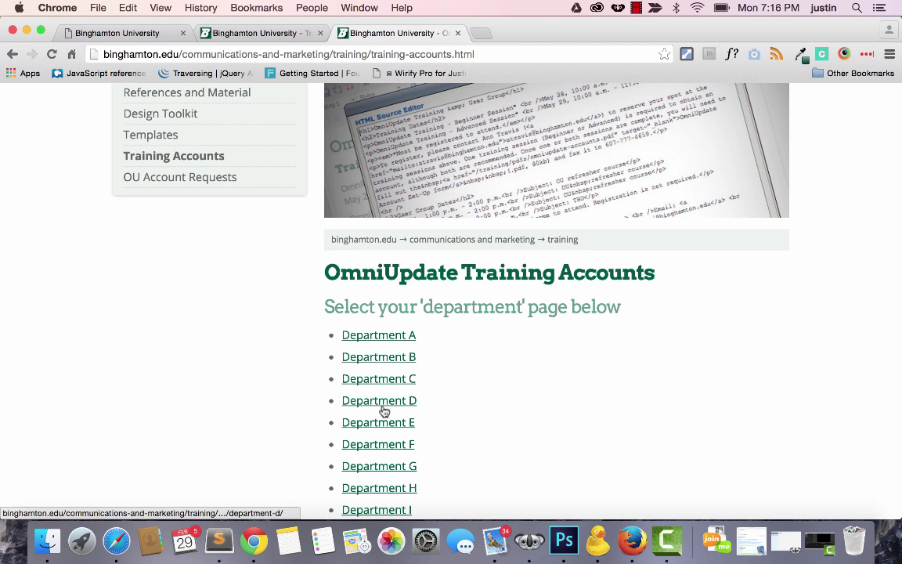
scroll(383, 409, down, 5)
scroll(383, 410, down, 2)
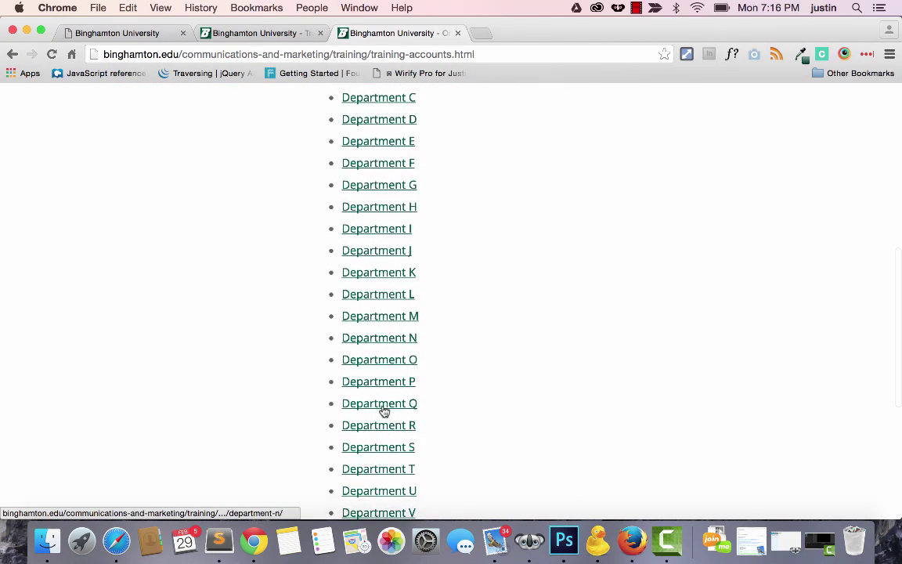
click(392, 448)
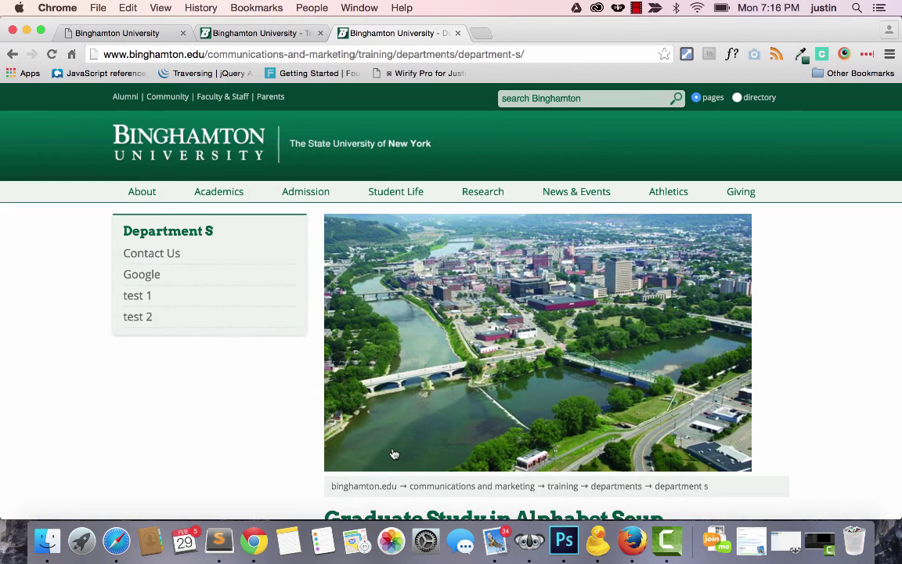
Step: Bring up the OU Campus login through the Last Updated date in the Department S page's footer
scroll(394, 453, down, 5)
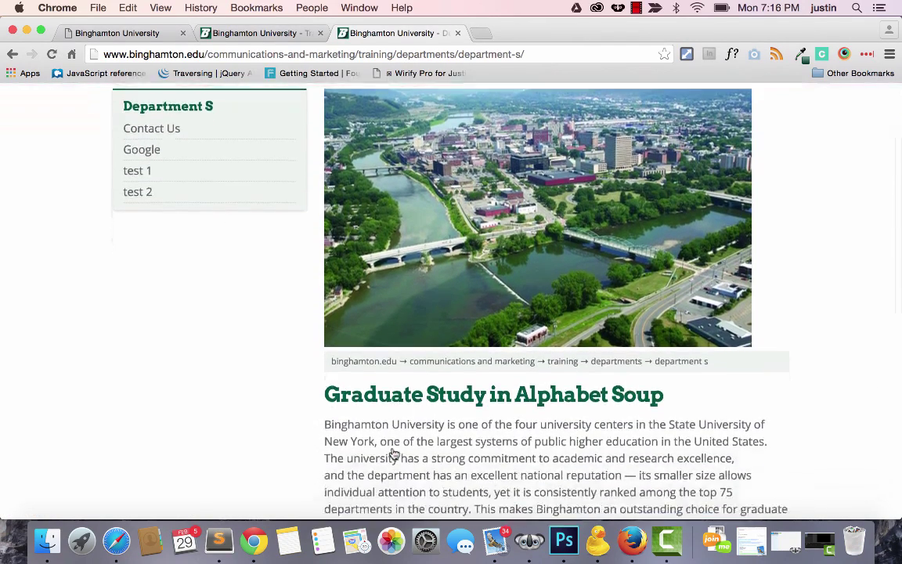
scroll(394, 453, down, 2)
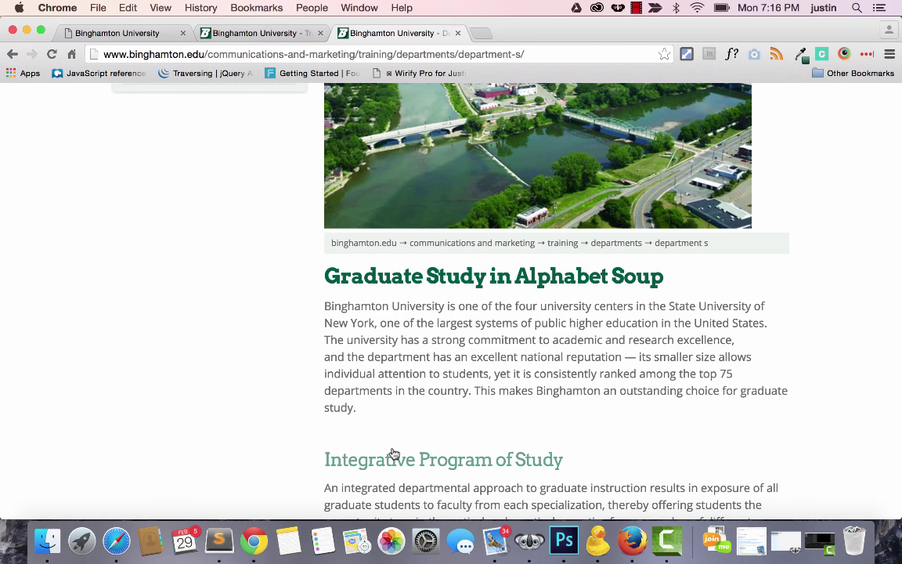
scroll(394, 454, down, 7)
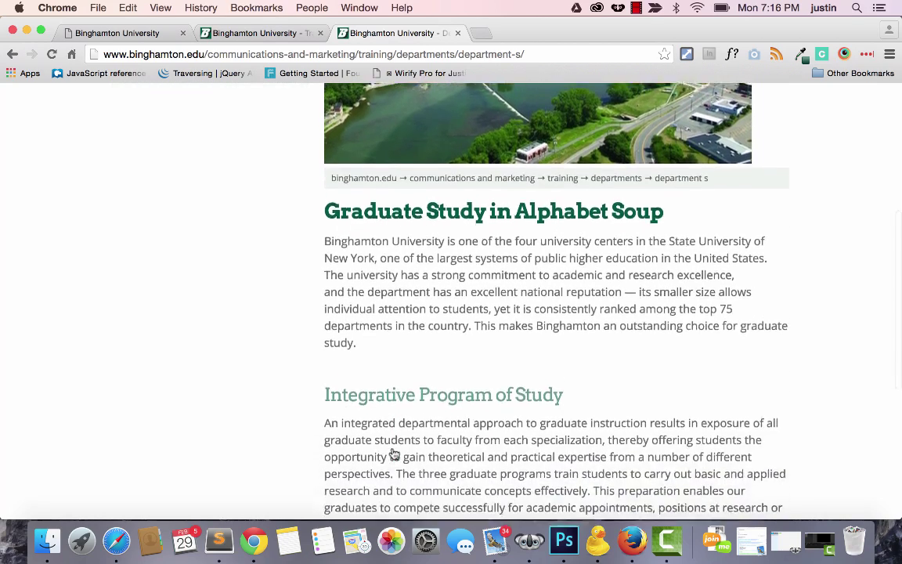
scroll(394, 454, down, 1)
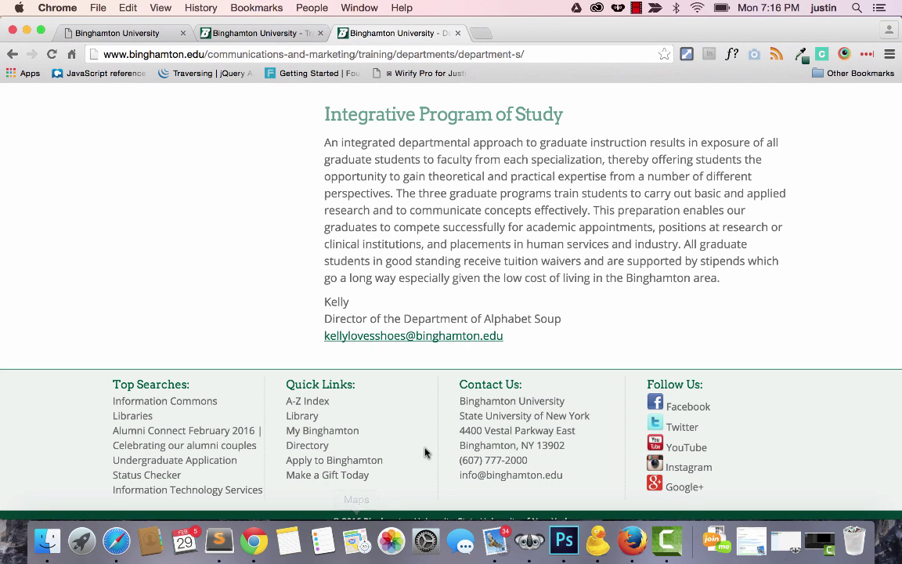
scroll(425, 452, down, 1)
click(443, 512)
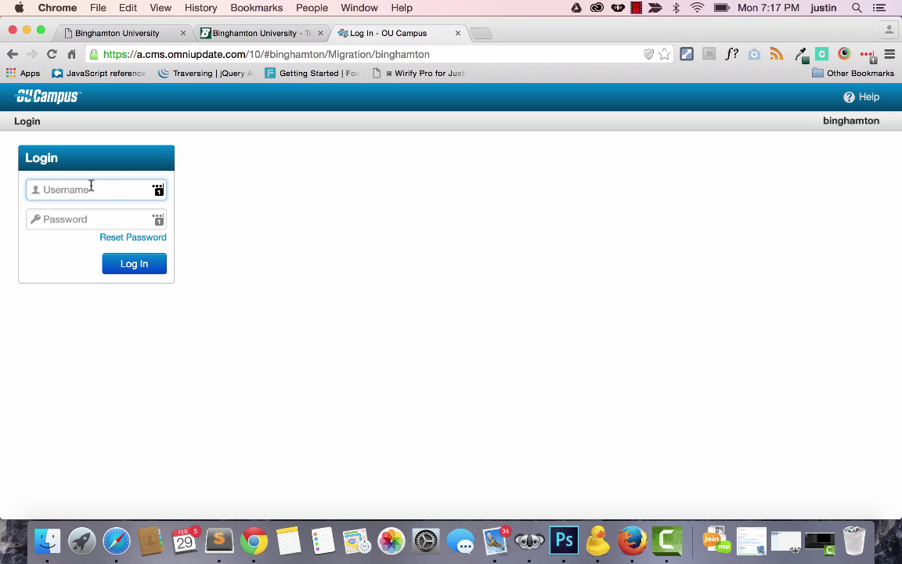
Step: Log in to OU Campus with the username department-s and the account password
text(department-s)
key(Tab)
text(•••••••)
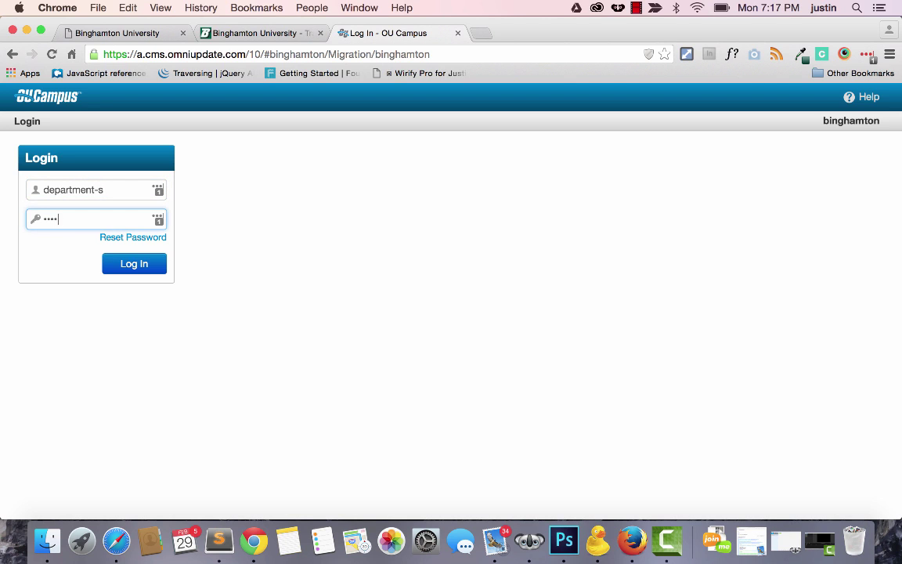
text(••••)
key(Return)
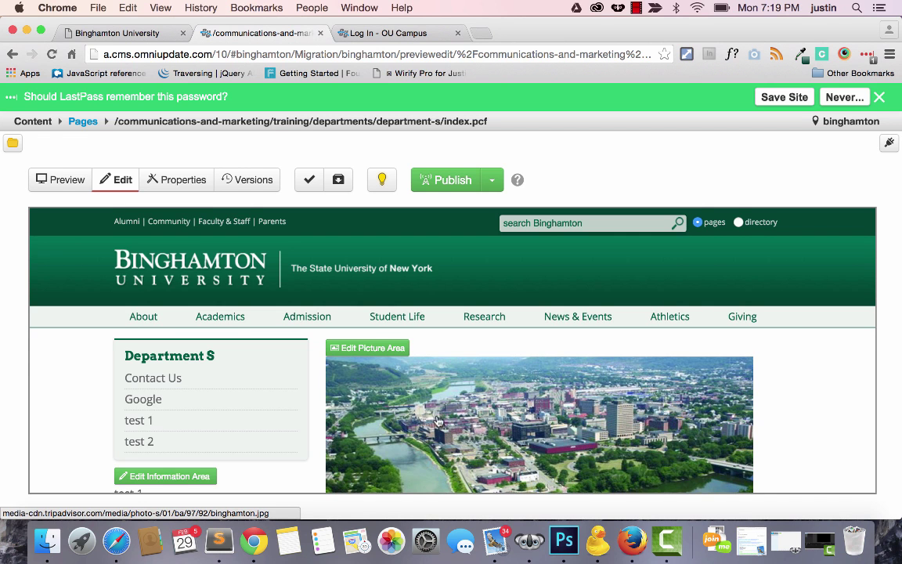
Step: Look over the OU Campus dashboard, from the checked-out content, workflow and activity gadgets down to the Inbox
scroll(414, 400, down, 4)
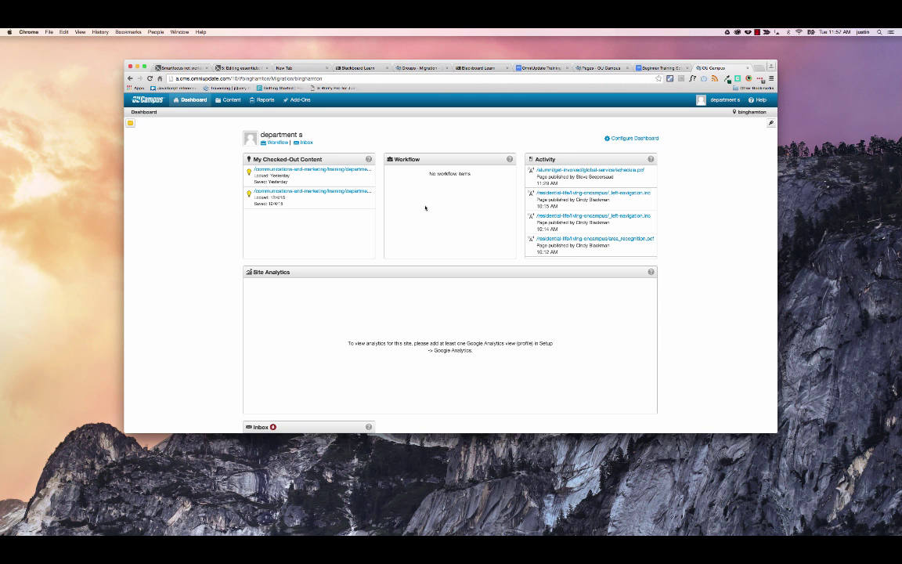
scroll(425, 208, down, 5)
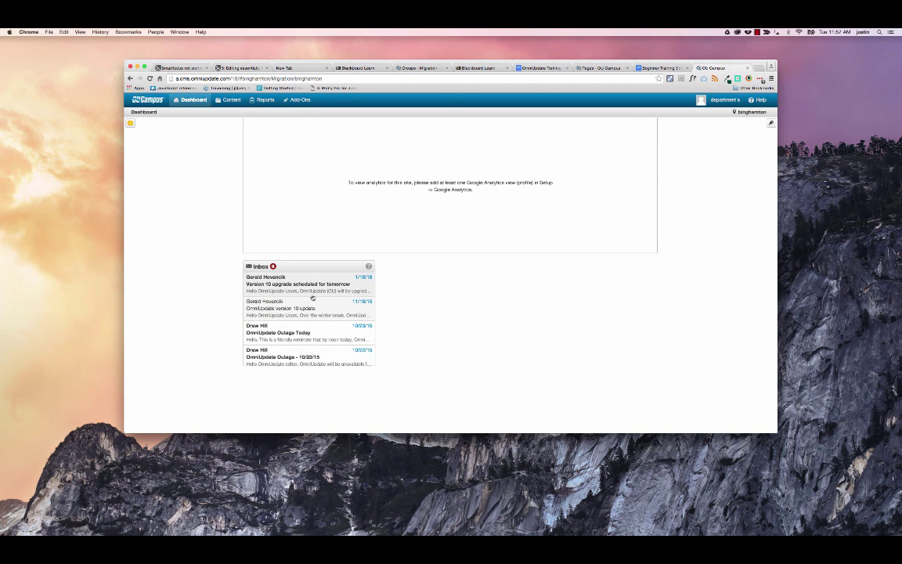
scroll(313, 297, up, 5)
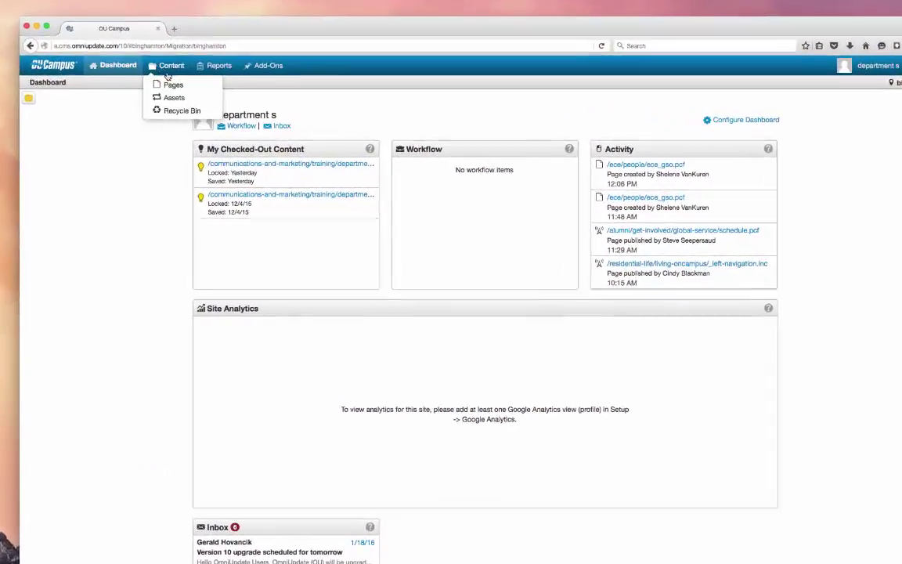
Step: Open the content file listing for the training department's folder
click(171, 65)
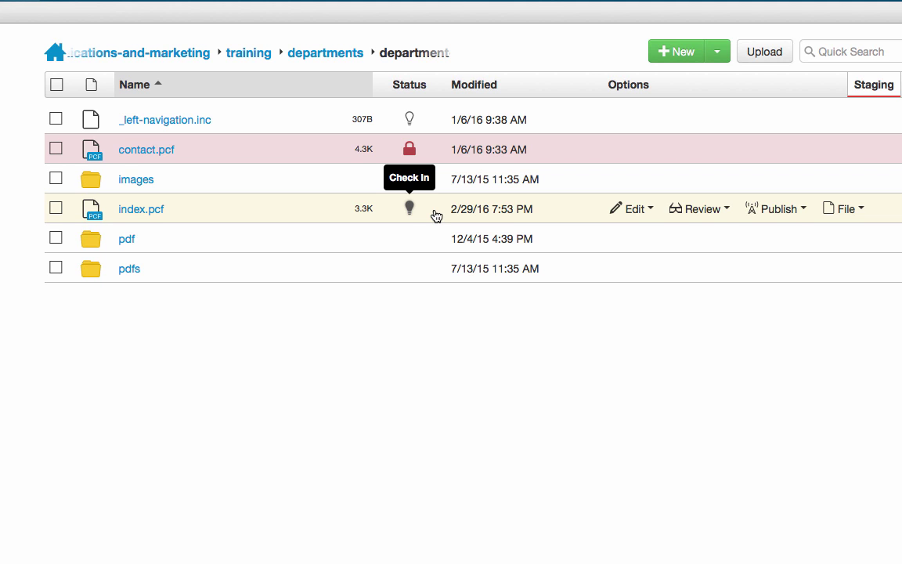
Step: Examine the lock status of contact.pcf and the editing, review, publish and file options available for index.pcf
mouse_move(411, 148)
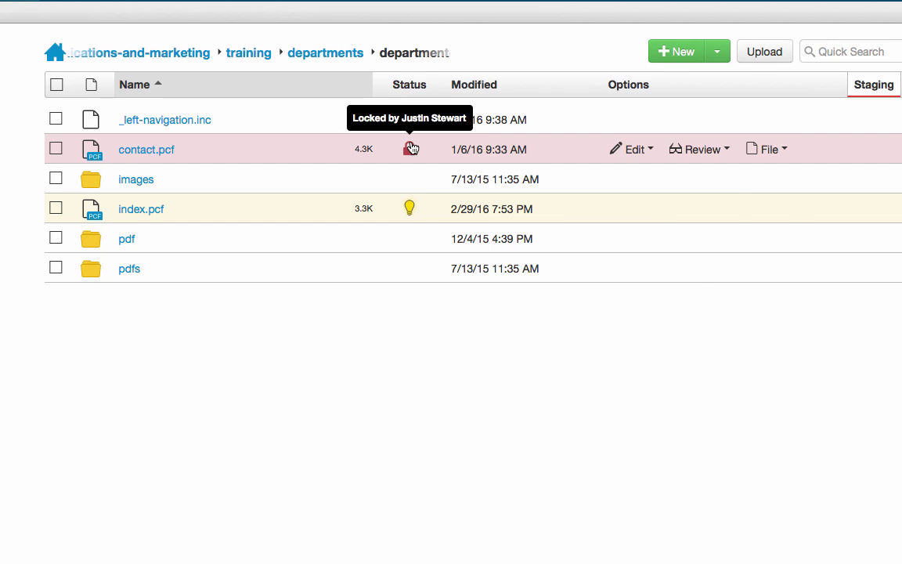
click(713, 207)
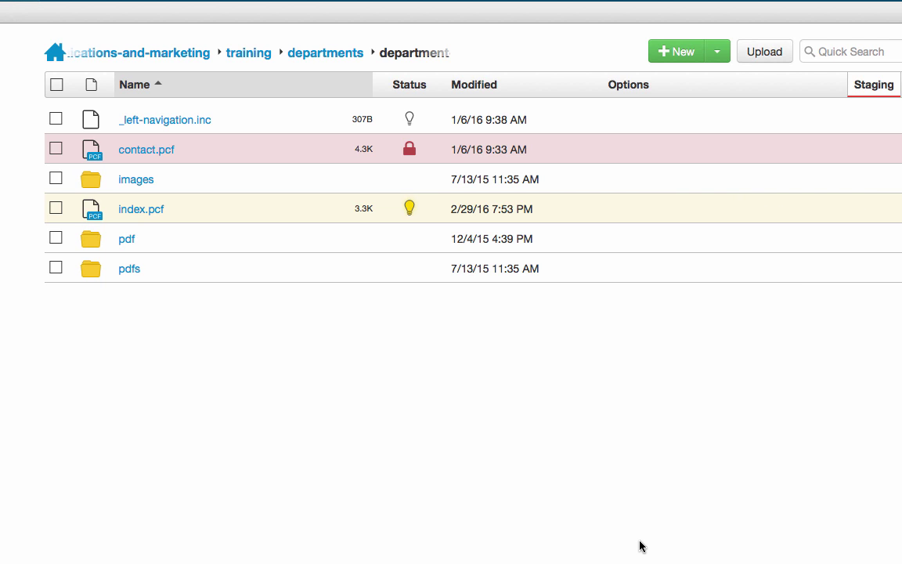
mouse_move(900, 218)
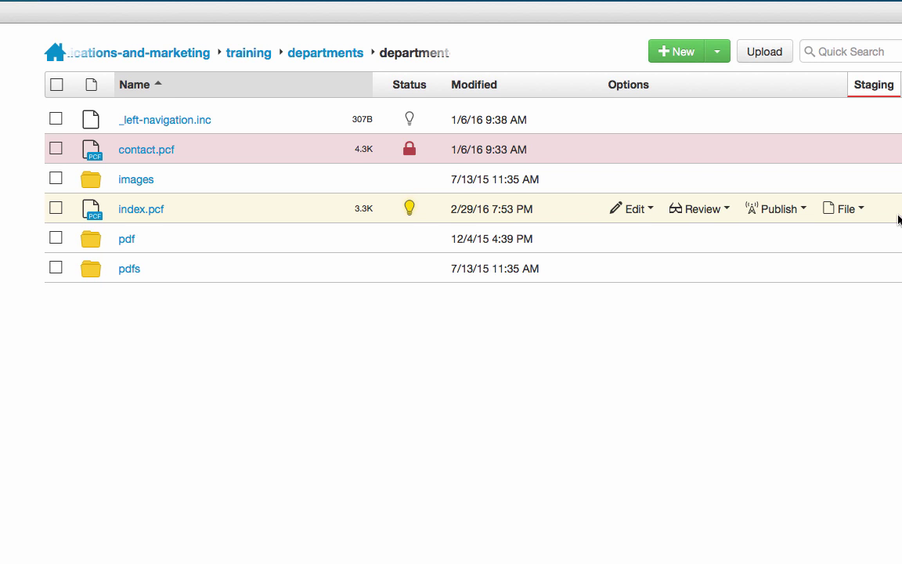
click(859, 213)
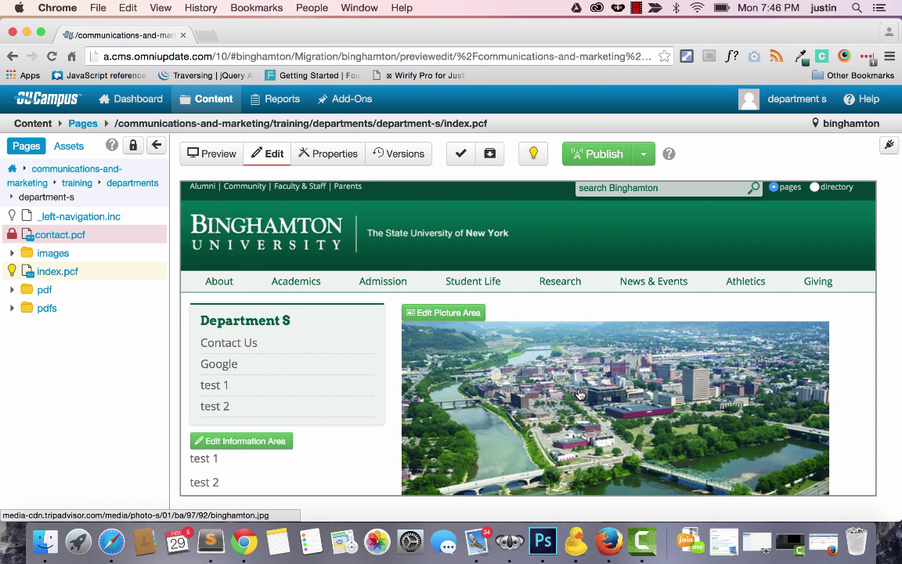
Step: Open the Main Content area of index.pcf in the editor and save the page
scroll(521, 329, down, 10)
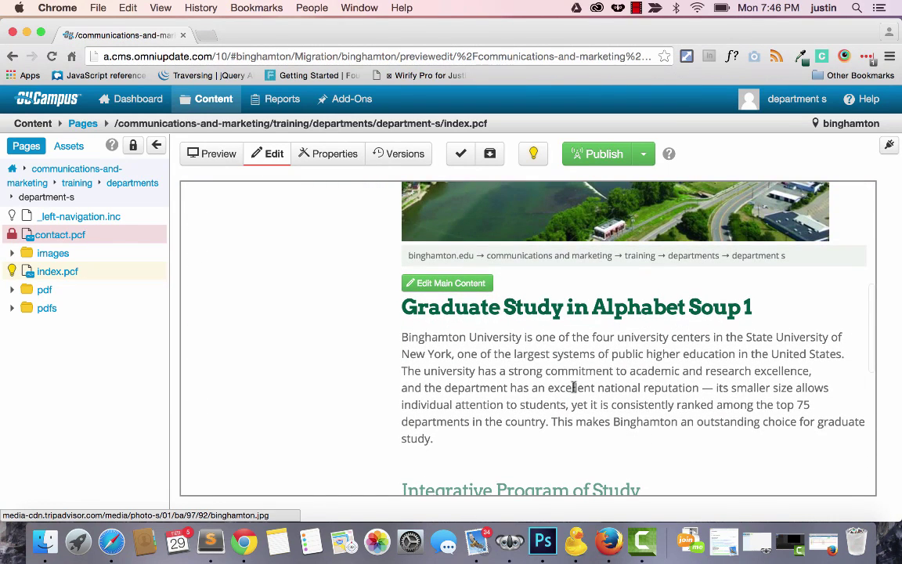
click(468, 285)
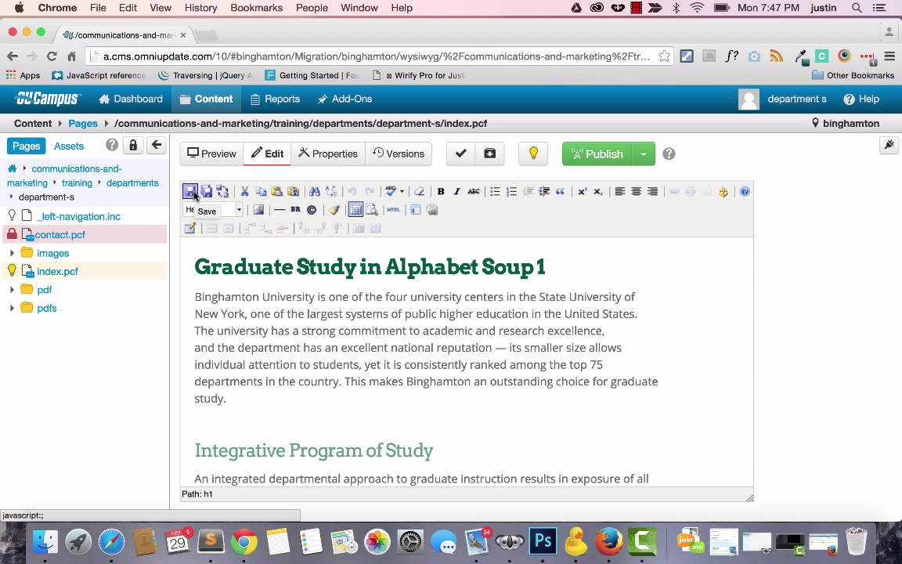
click(196, 208)
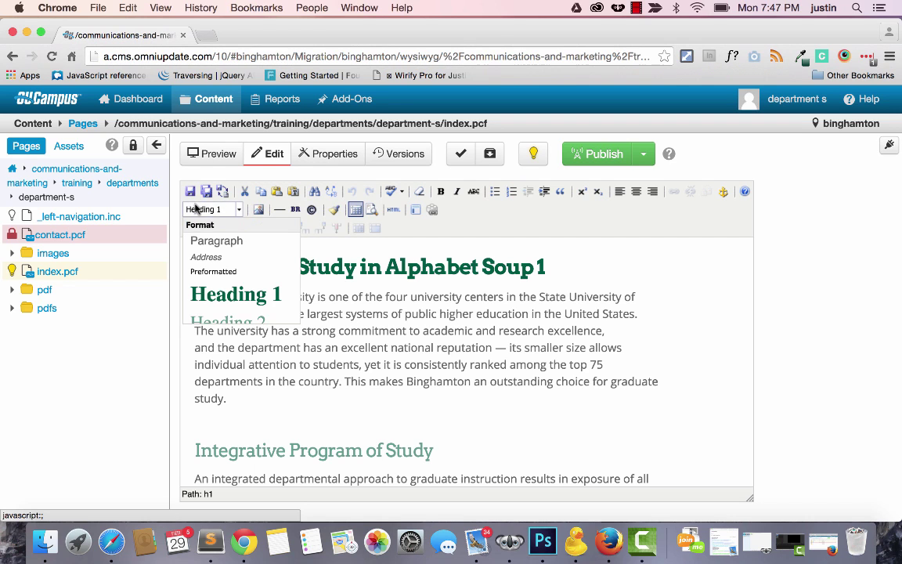
click(194, 193)
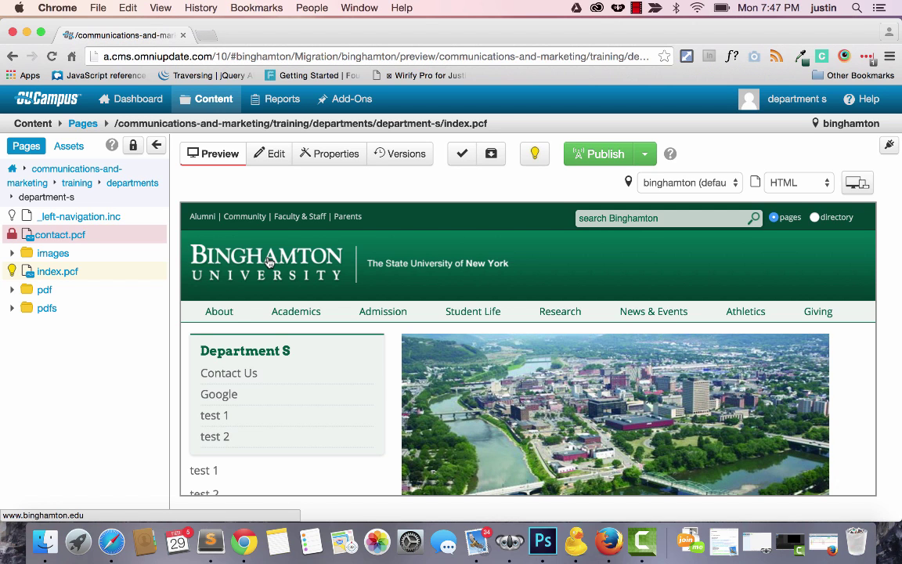
scroll(431, 356, down, 5)
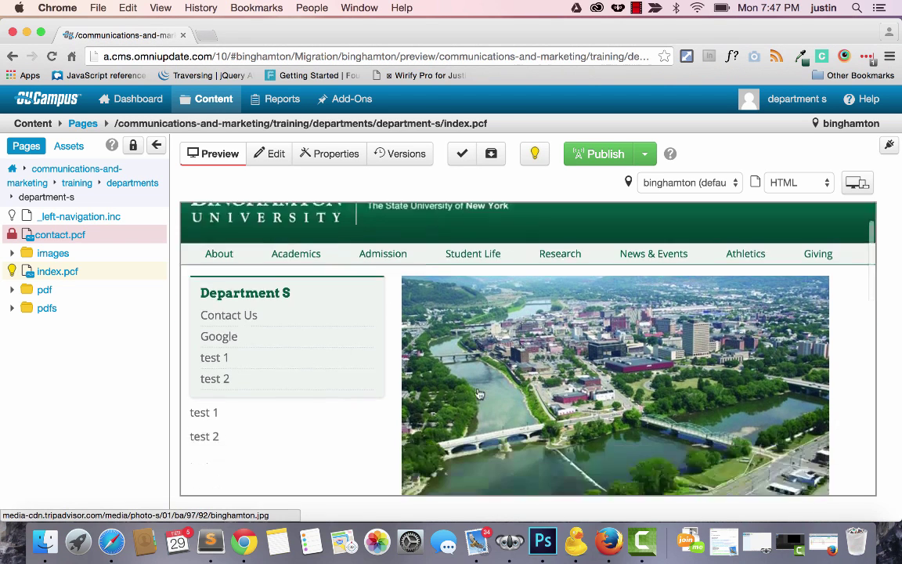
click(270, 153)
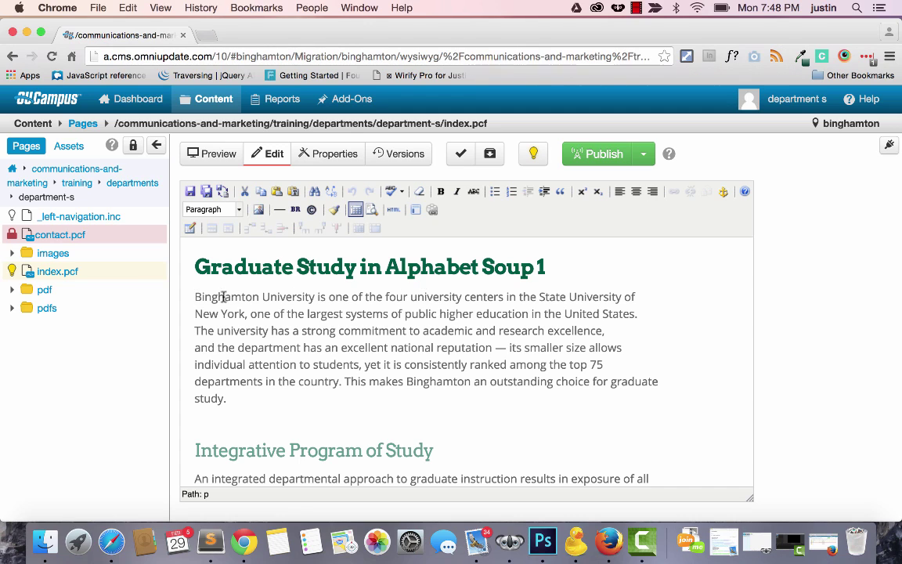
drag(193, 297, 316, 297)
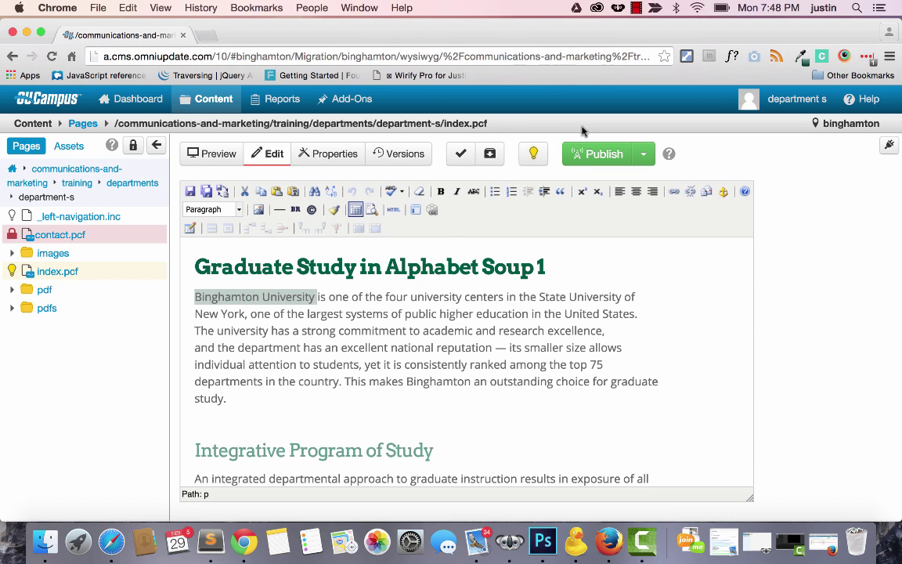
click(673, 192)
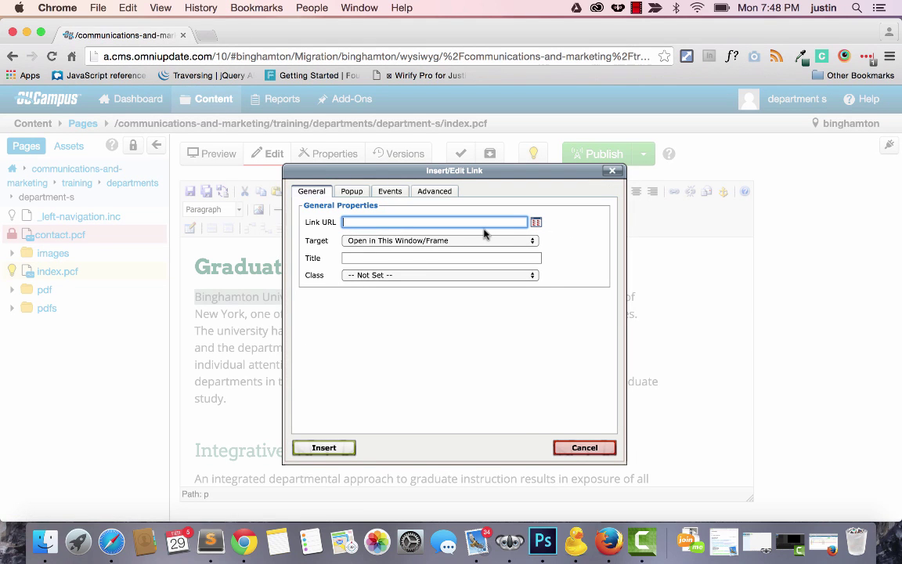
text(http:/)
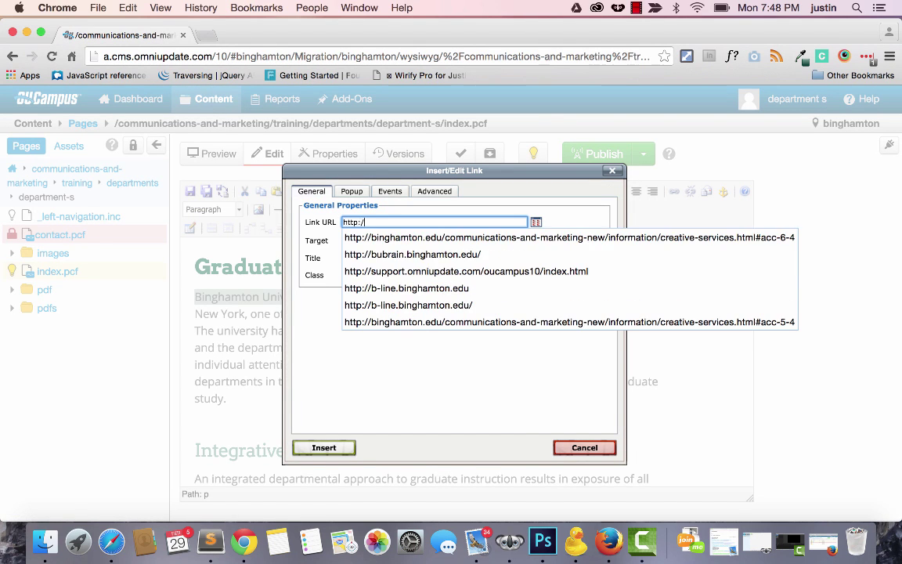
text(/binghamton.edu)
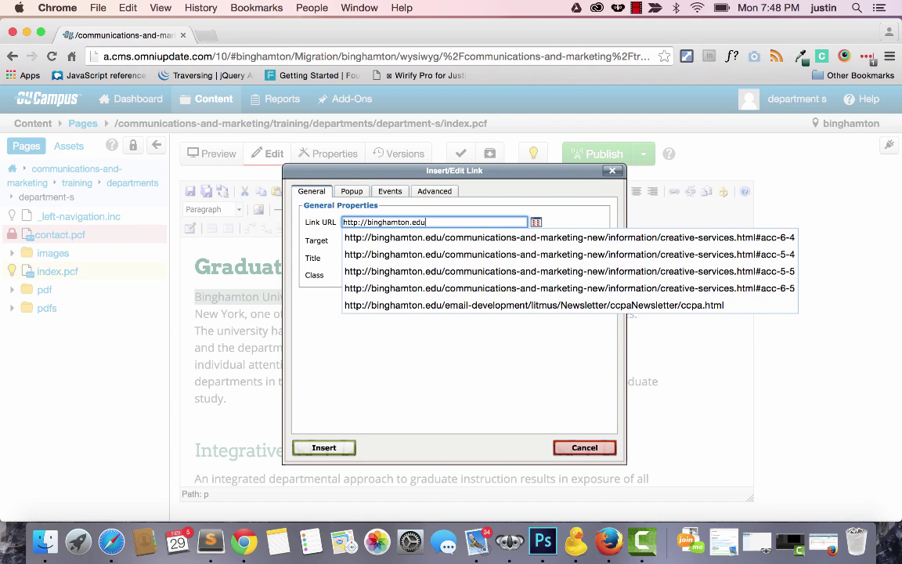
click(320, 257)
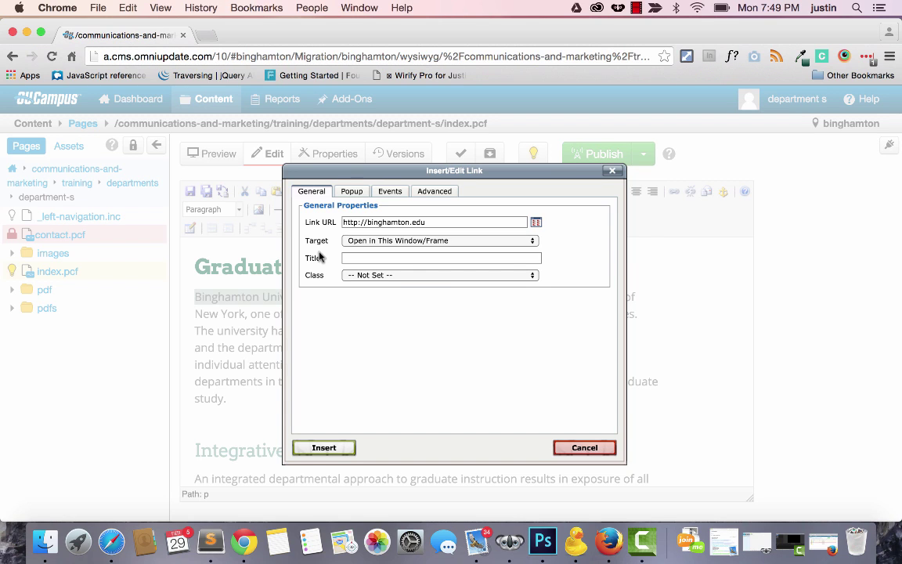
drag(430, 223, 339, 223)
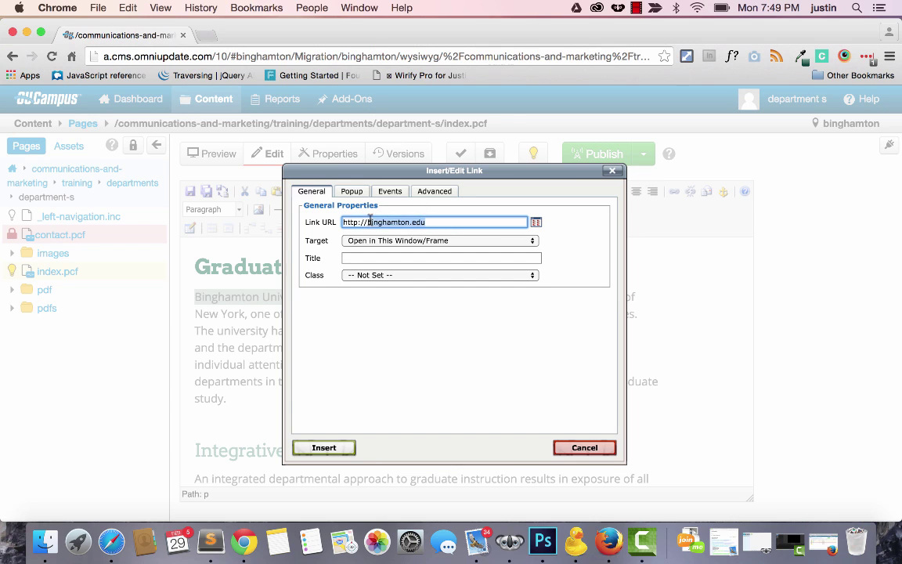
key(BackSpace)
text(goo)
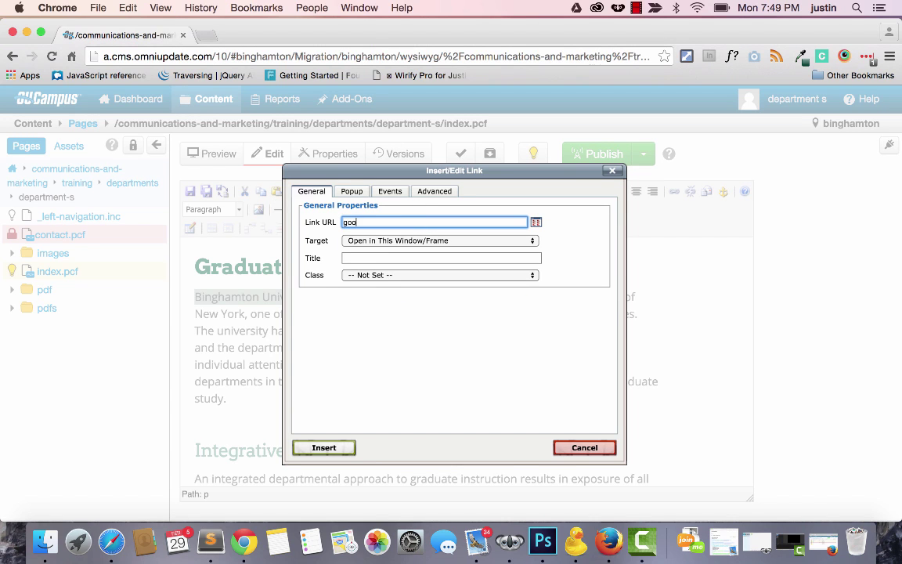
key(BackSpace)
key(BackSpace)
text(http)
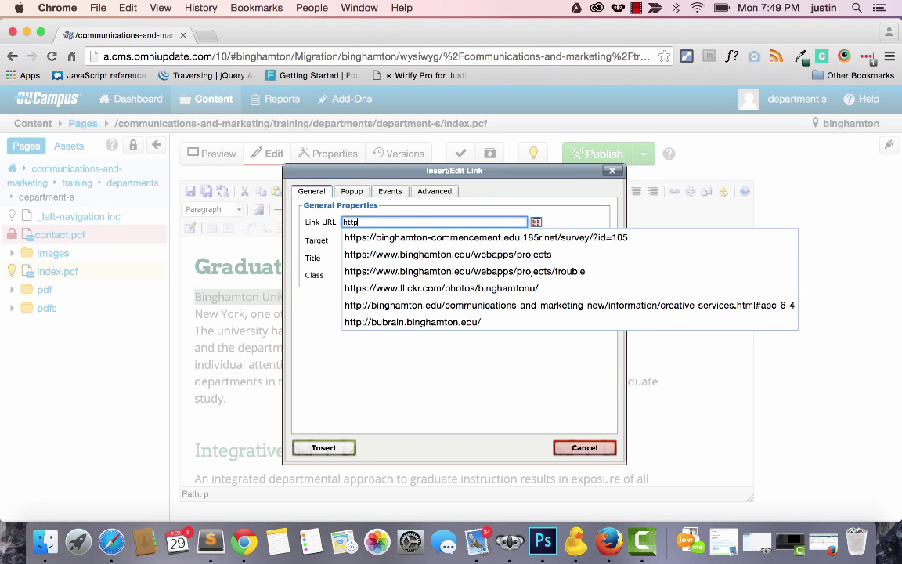
text(://googe)
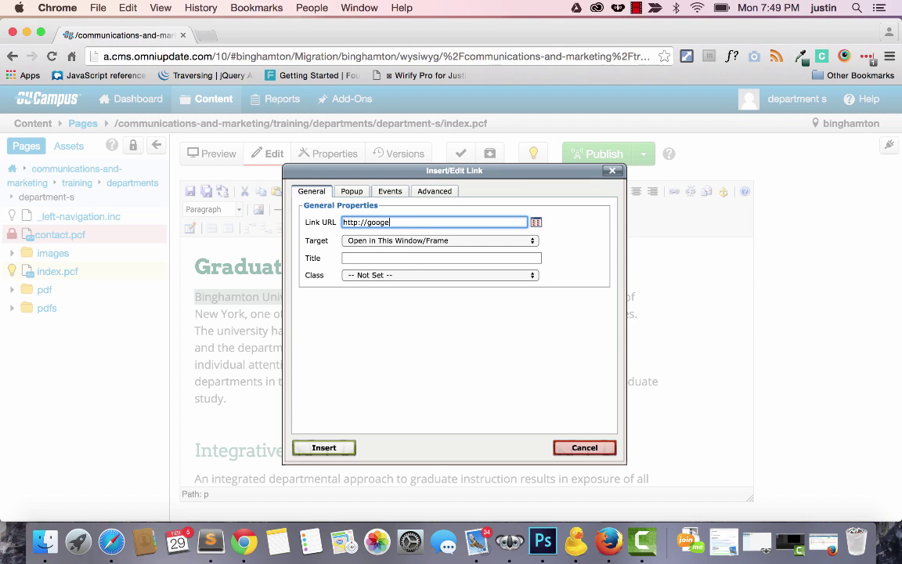
key(BackSpace)
text(le.com)
Step: Replace the link URL with the root-relative path /admissions/
drag(429, 222, 205, 201)
text(/admi)
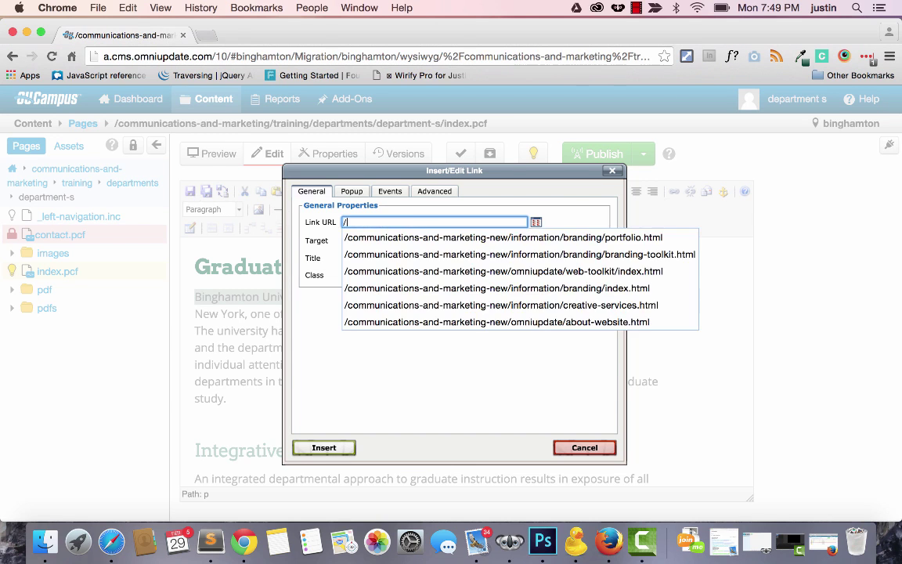
text(ssions/)
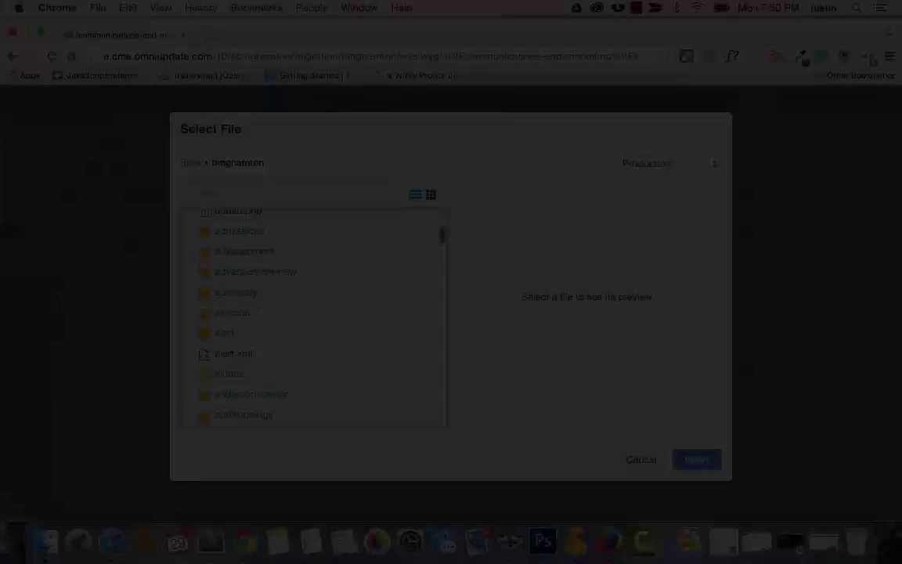
Step: Insert a link to the admissions folder chosen from the binghamton Production site's files, and undo the insertion
scroll(356, 342, up, 1)
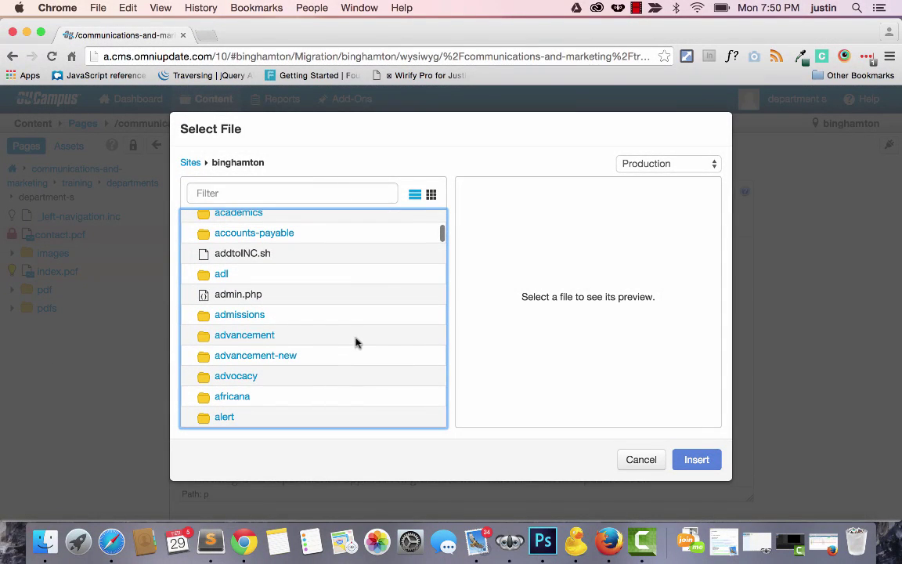
double_click(251, 315)
click(703, 468)
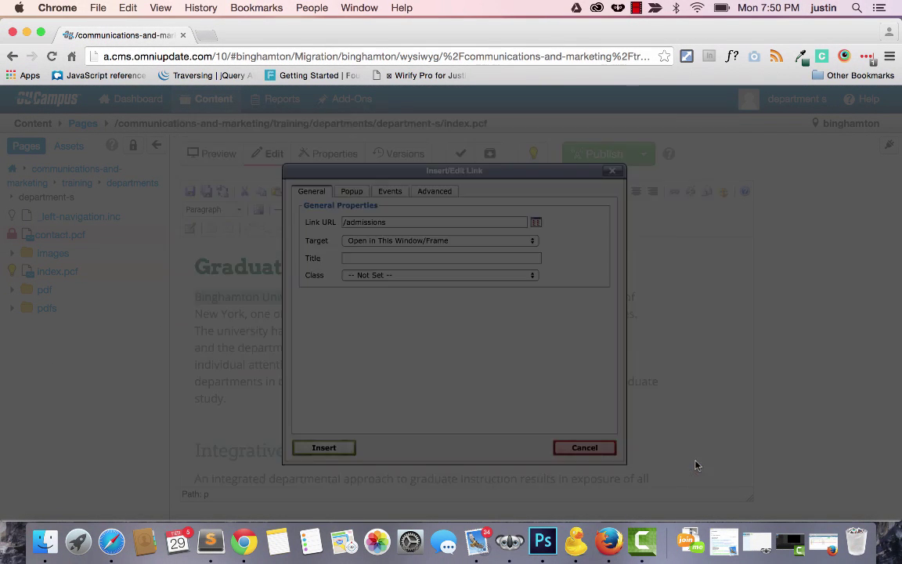
click(323, 447)
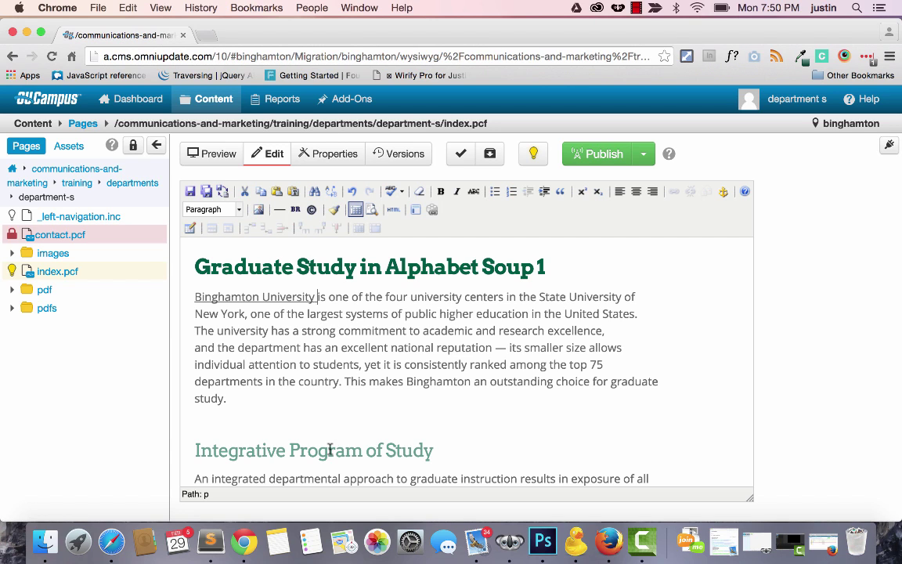
key(super+z)
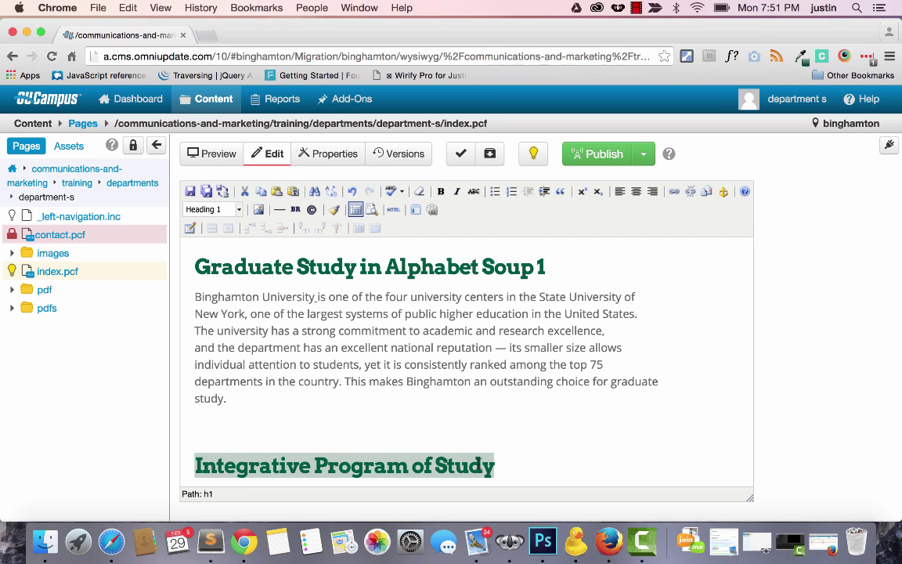
Step: Apply Heading 2 to "Integrative Program of Study" and break the introductory paragraph before "individual attention to students"
click(511, 469)
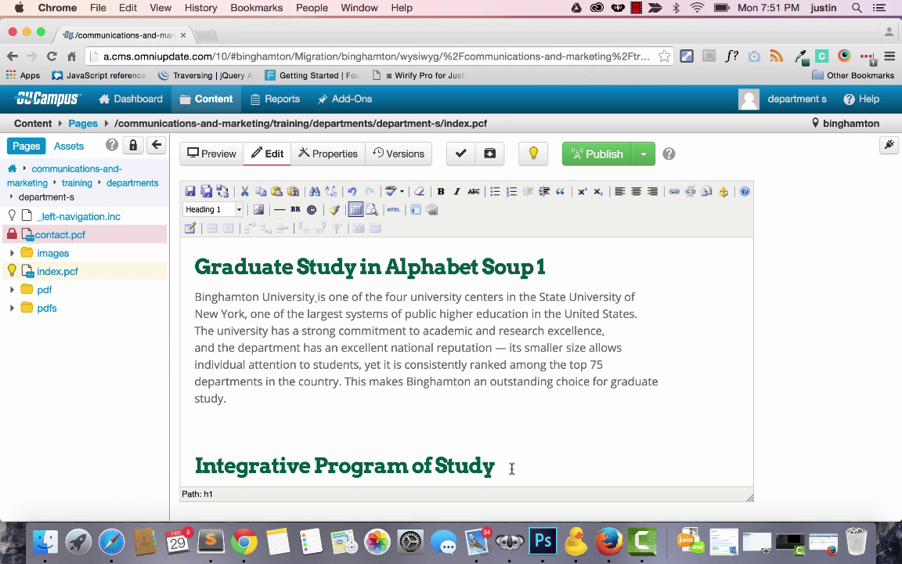
drag(512, 467, 192, 447)
click(238, 210)
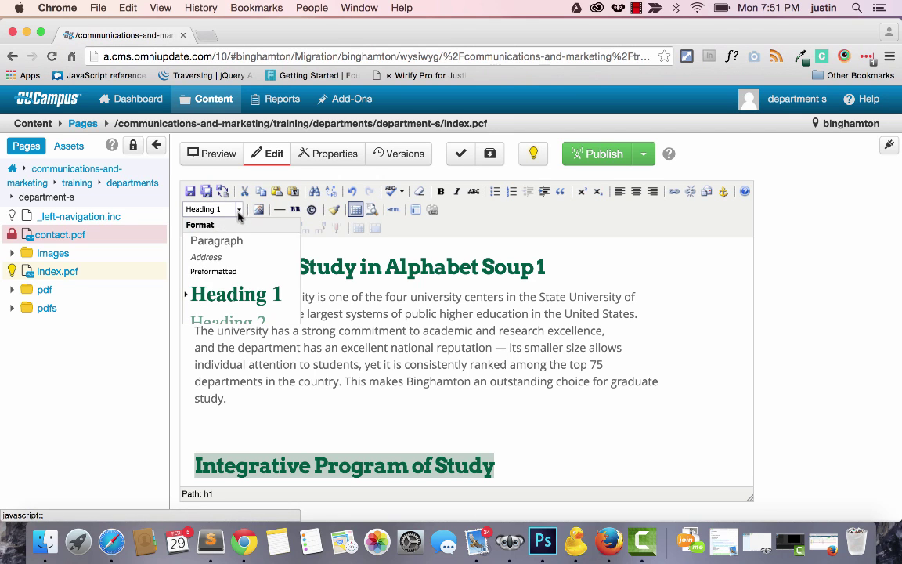
scroll(235, 282, down, 3)
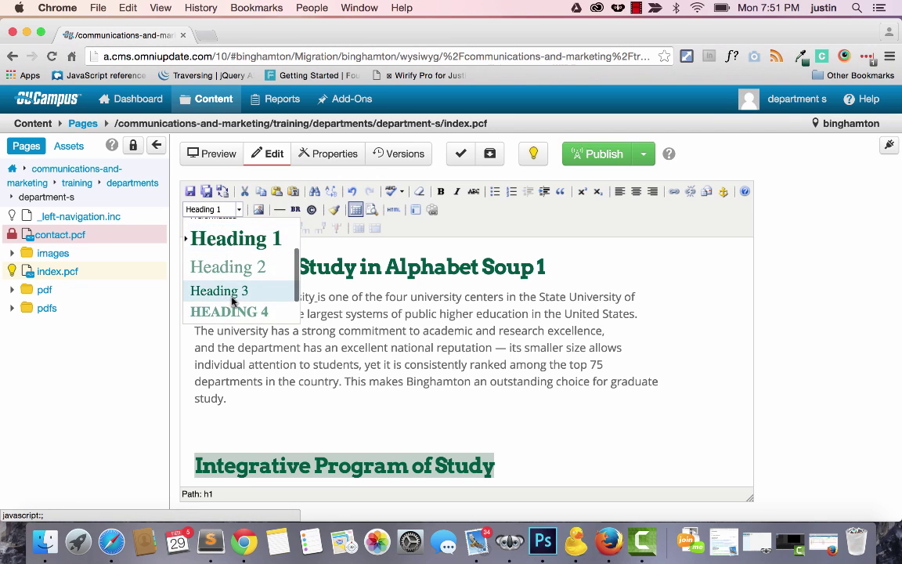
click(239, 269)
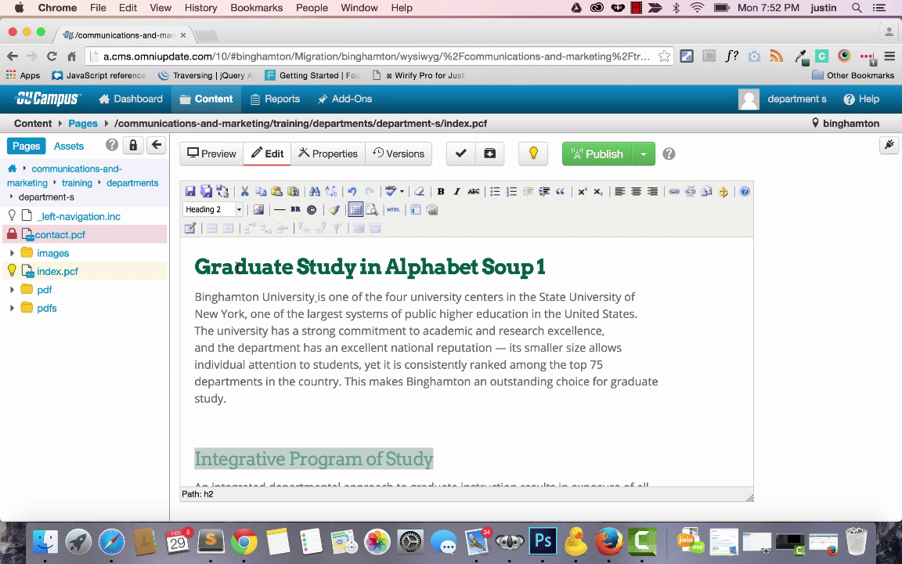
click(194, 365)
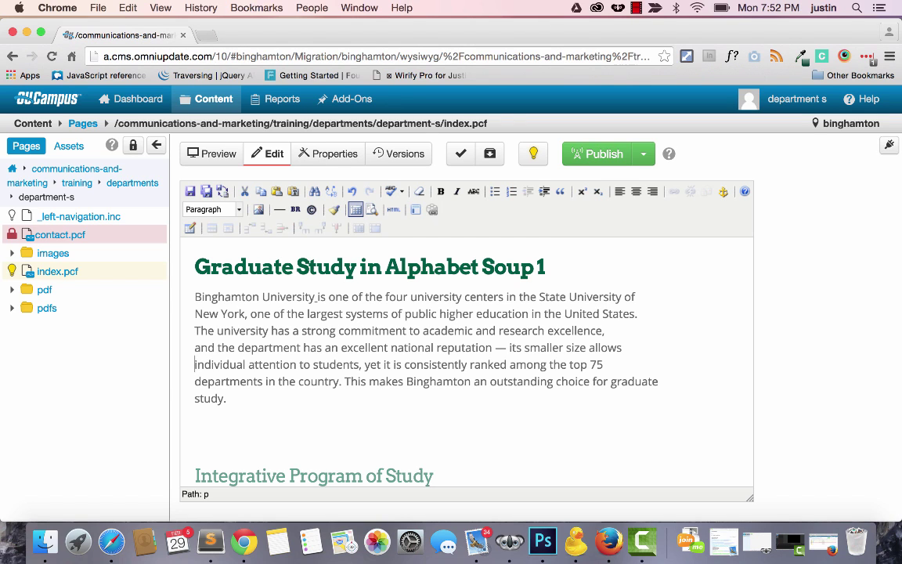
key(Return)
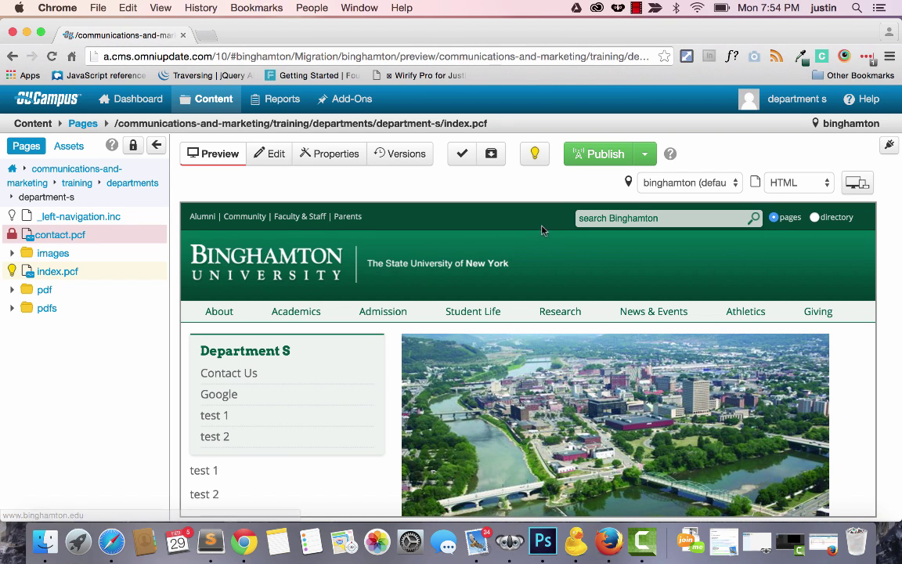
Step: Publish index.pcf with the version description "added links and updated header"
click(600, 154)
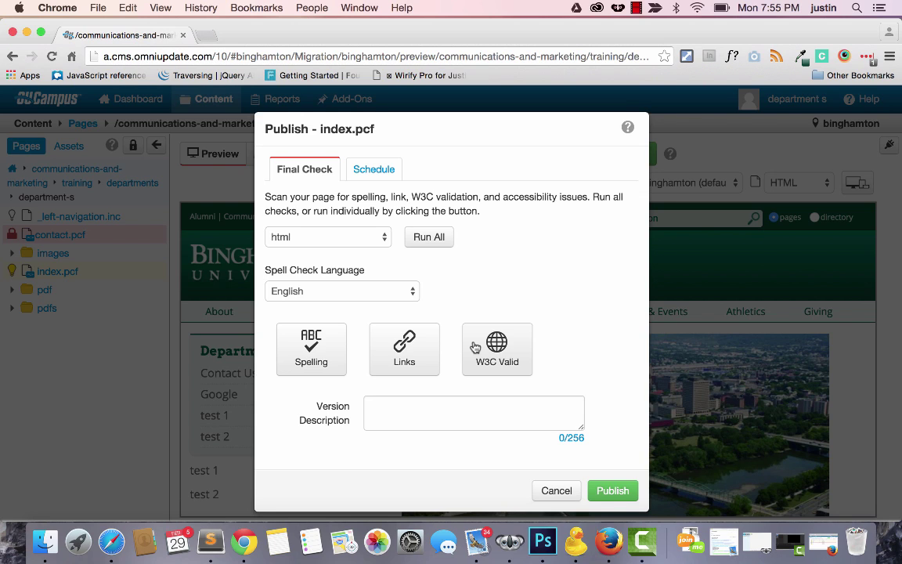
click(426, 423)
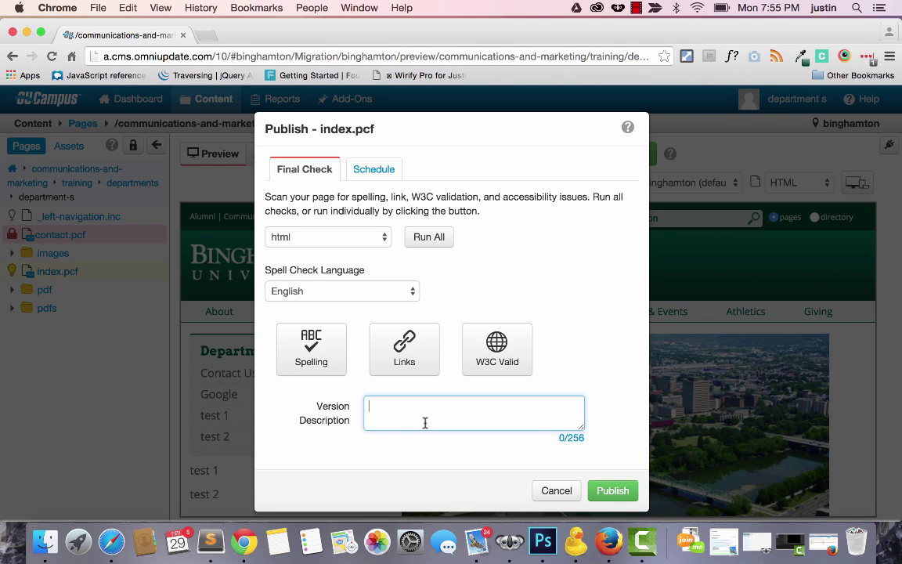
text(added links and updated hea)
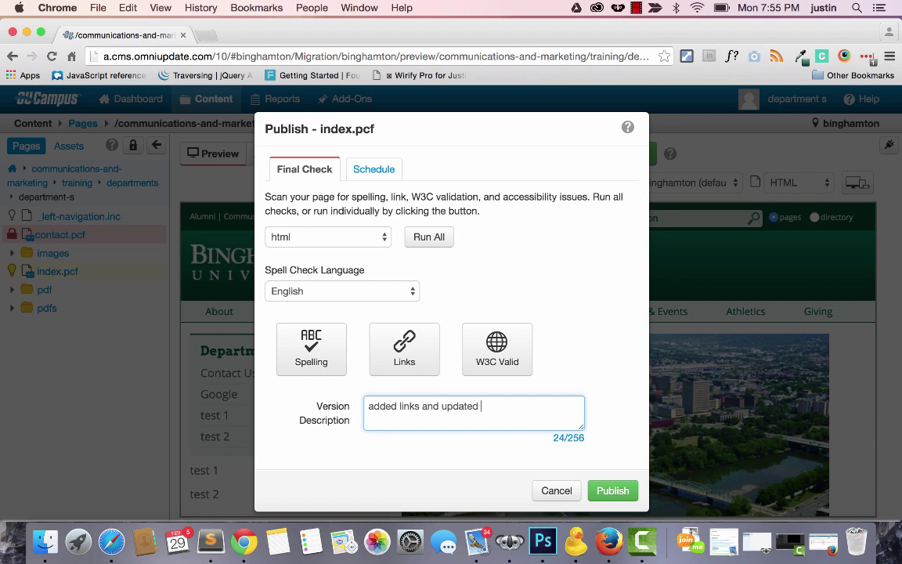
text(der)
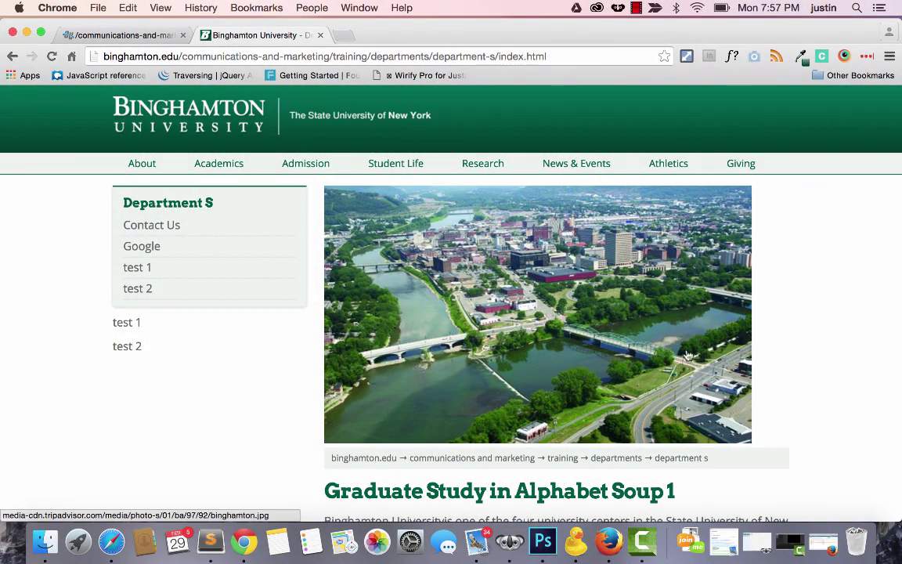
Step: Narrow the browser window to roughly half the screen width and examine the published Department S page's responsive layout
drag(897, 520, 487, 430)
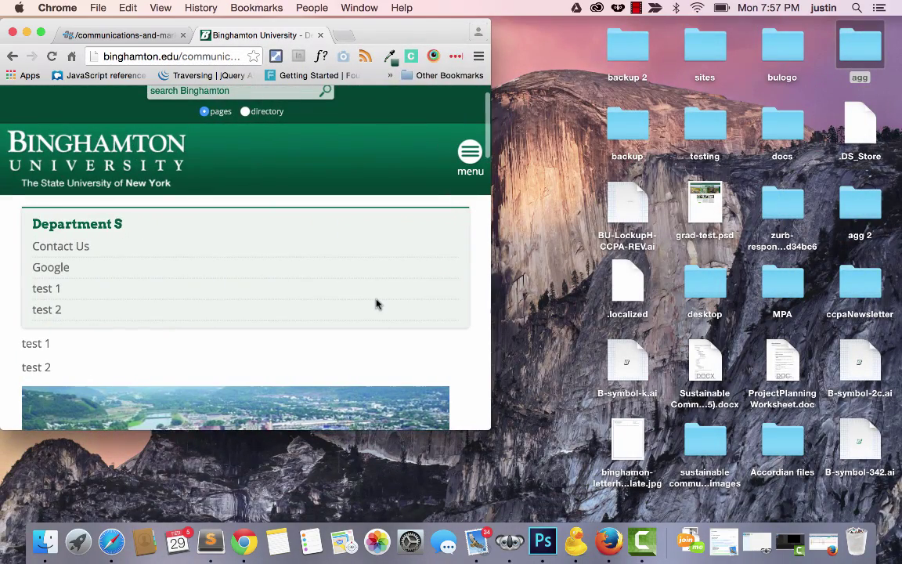
scroll(376, 304, down, 3)
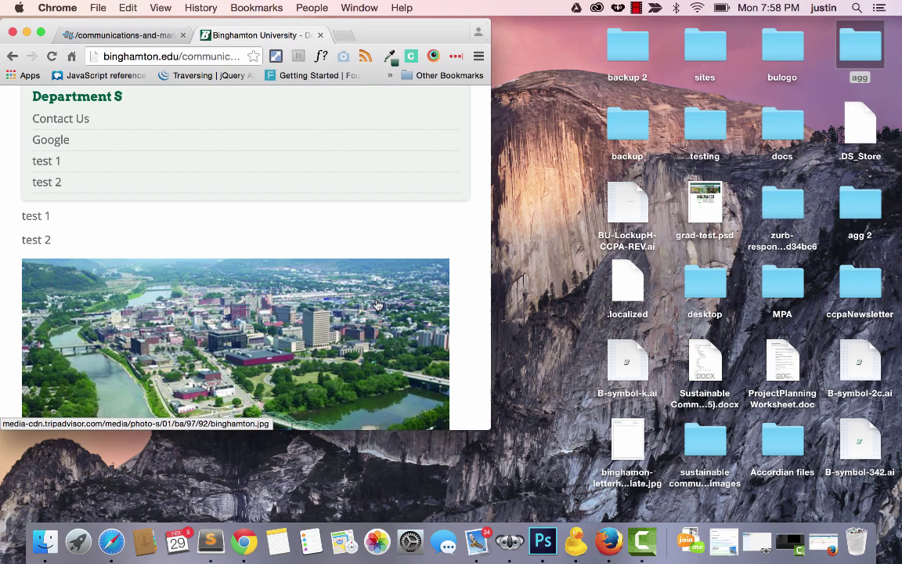
scroll(376, 304, down, 5)
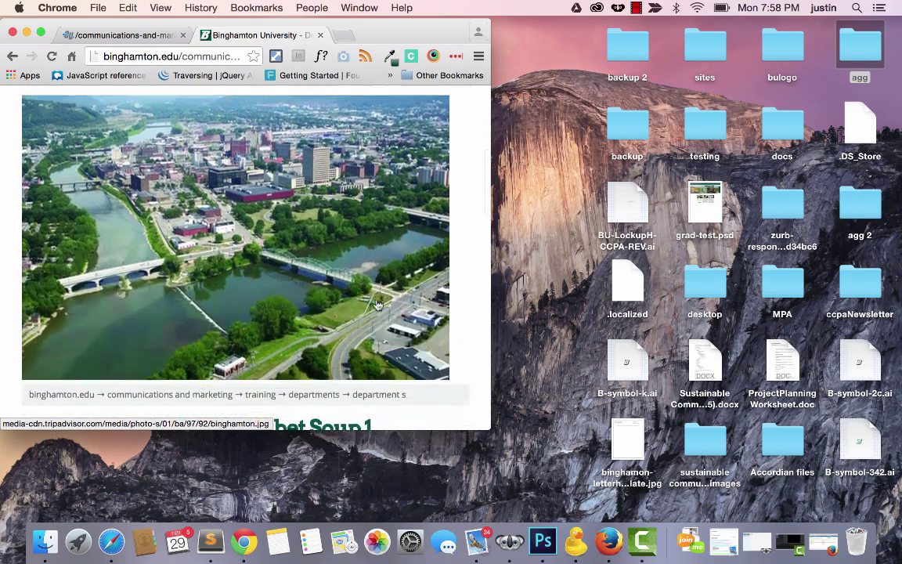
Step: Shrink the browser window to phone width, review the page from header to body text, and widen the window back to full width
drag(489, 426, 94, 415)
scroll(119, 333, up, 10)
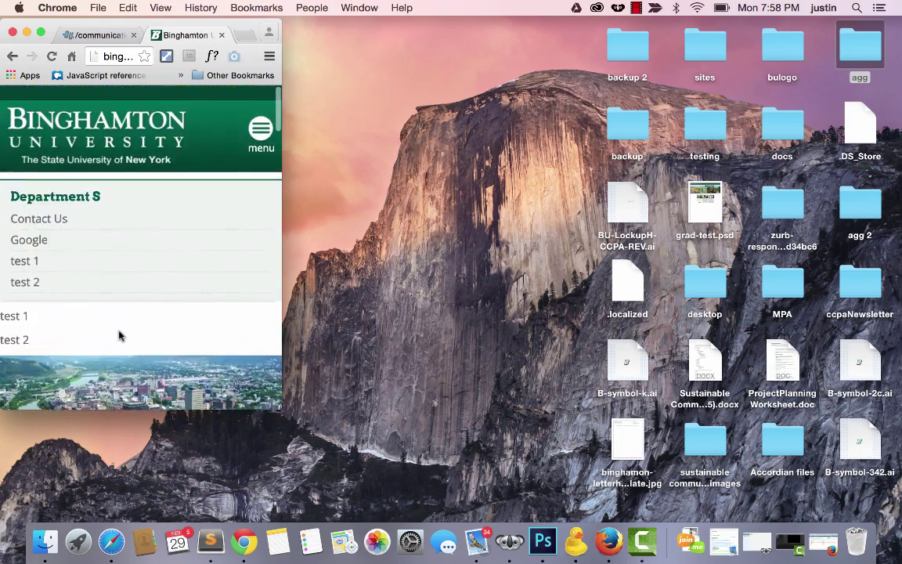
scroll(119, 332, down, 13)
scroll(117, 334, down, 7)
scroll(117, 336, up, 10)
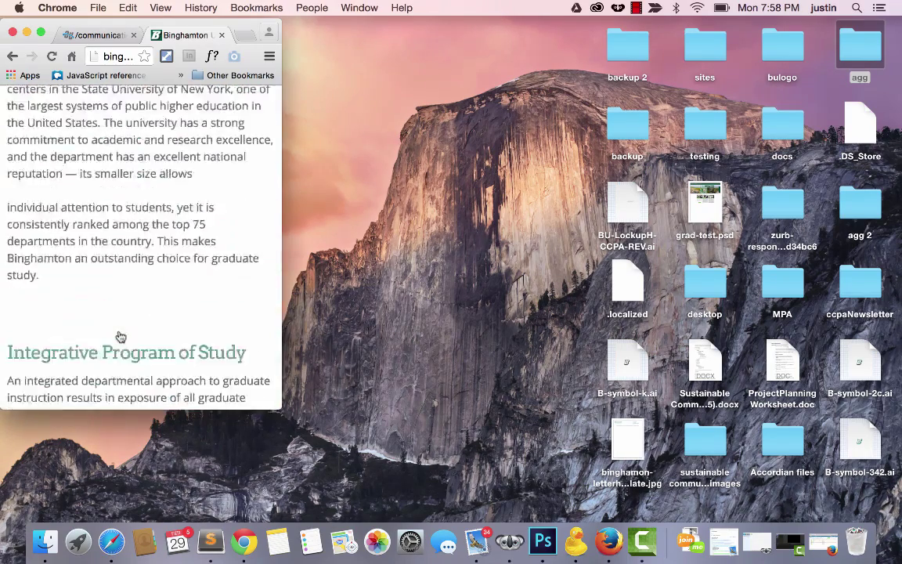
drag(280, 409, 899, 487)
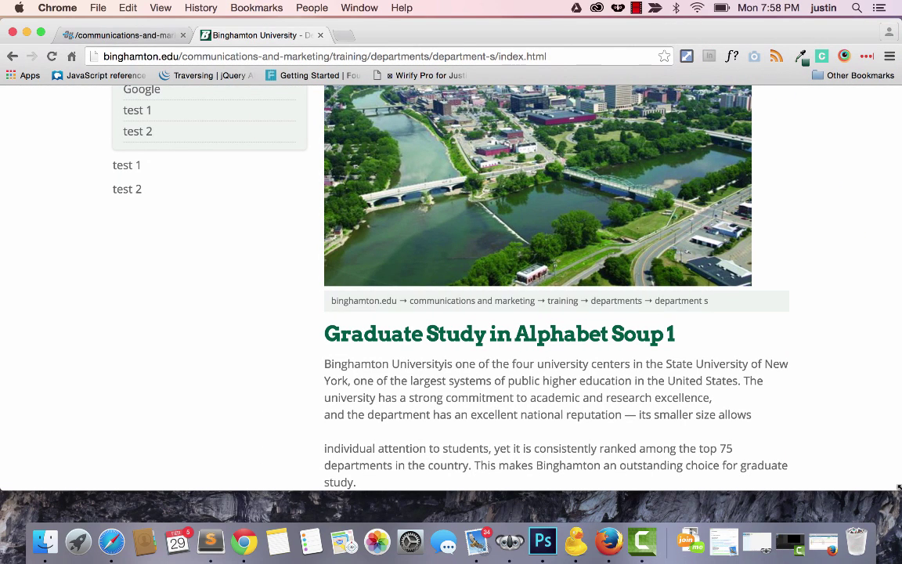